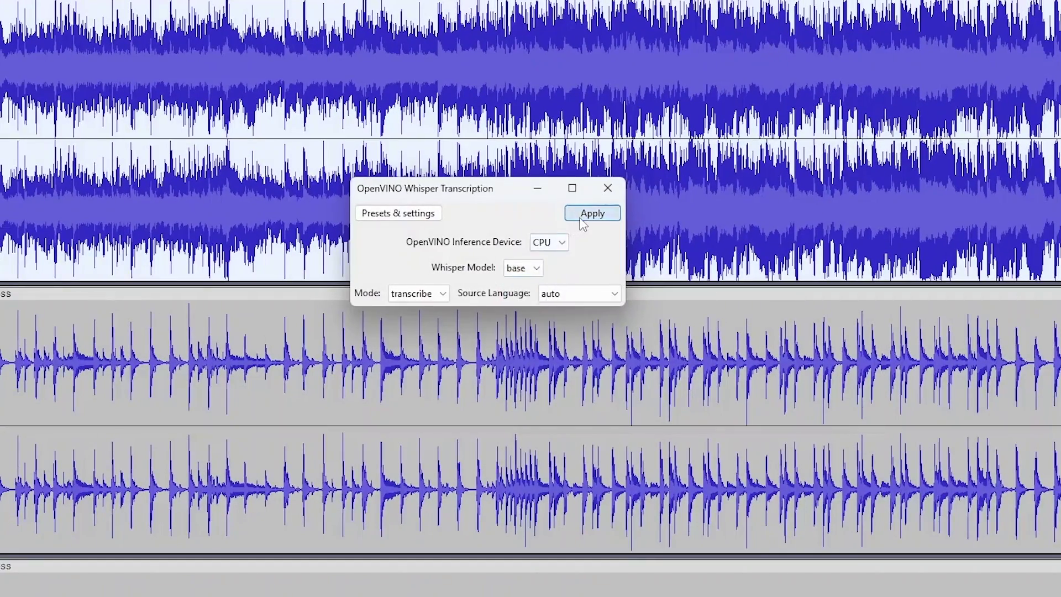
Step: Apply OpenVINO Whisper Transcription to the song on the CPU with the base model, transcribe mode and auto source language
{"action": "left_click", "coordinate": [580, 219]}
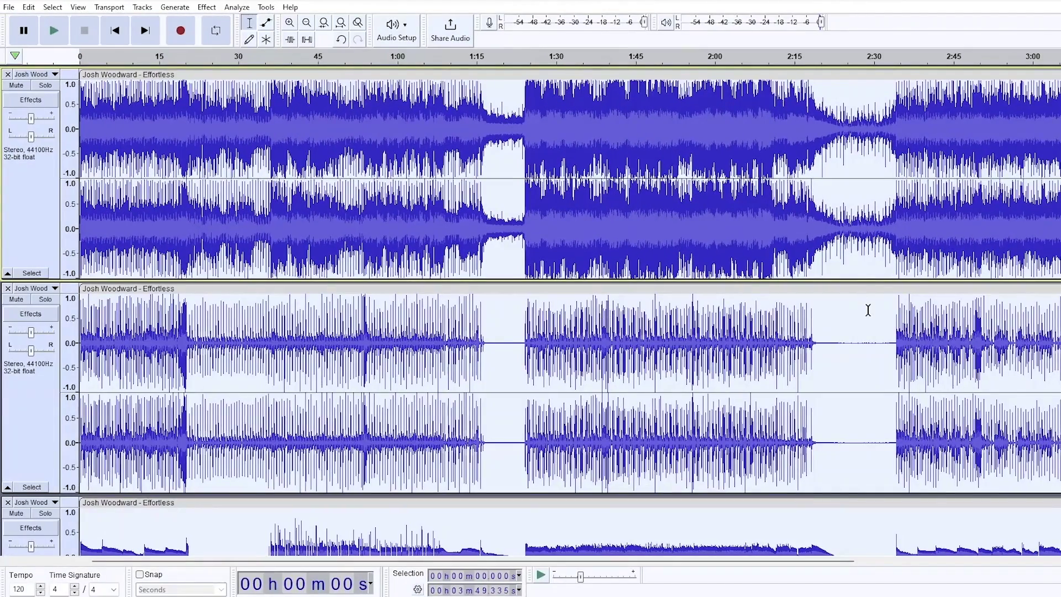
{"action": "left_click", "coordinate": [868, 310]}
{"action": "scroll", "coordinate": [869, 355], "scroll_direction": "down", "scroll_amount": 6}
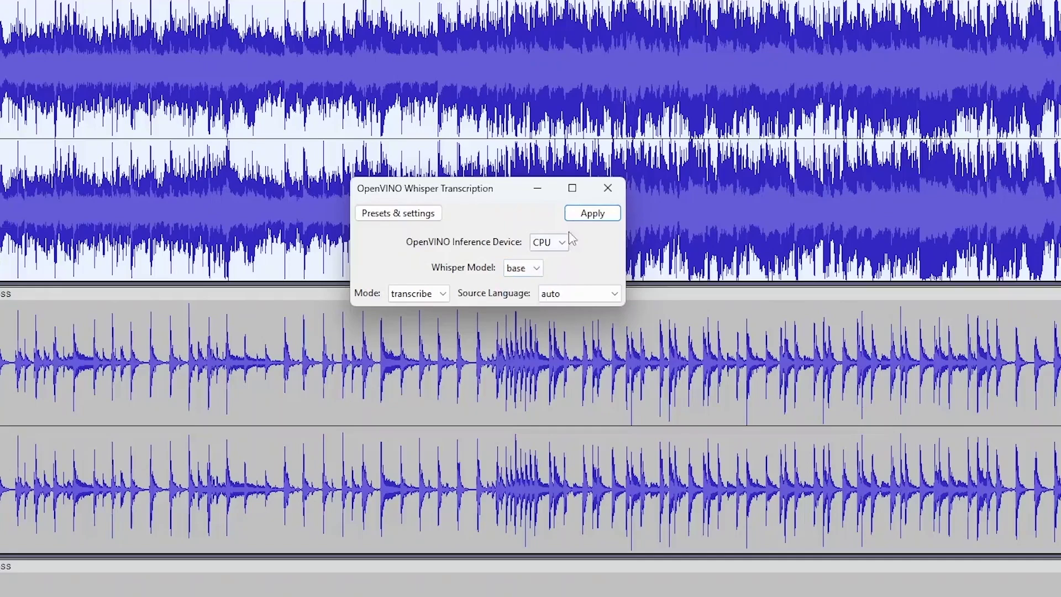
{"action": "left_click", "coordinate": [592, 213]}
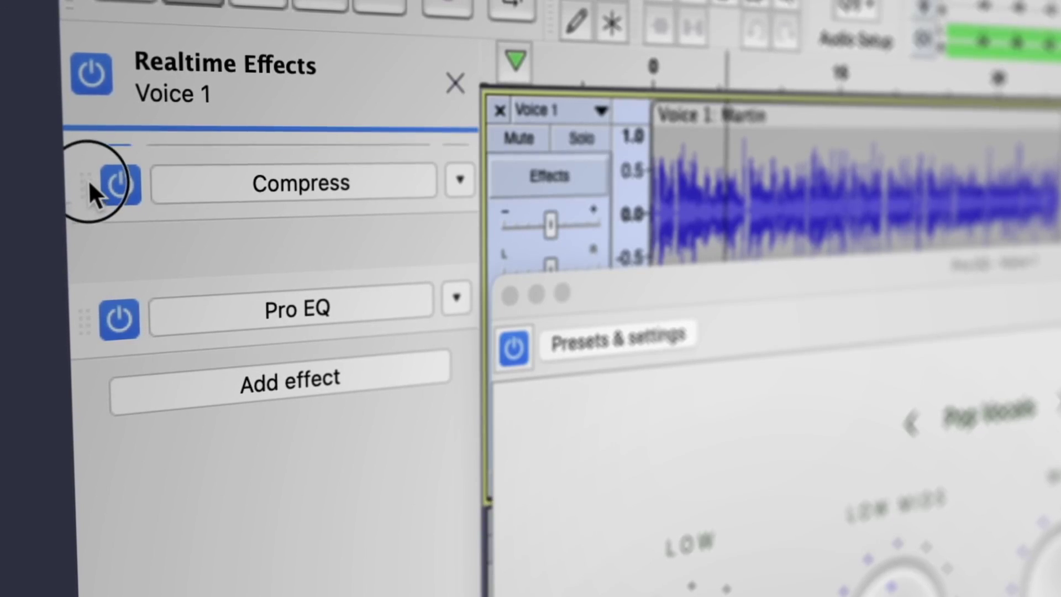
Step: Place Compress first in Voice 1's realtime effects, switch off De-Ess and set its slot to No Effect
{"action": "left_click_drag", "start_coordinate": [89, 181], "coordinate": [90, 188]}
{"action": "left_click", "coordinate": [114, 239]}
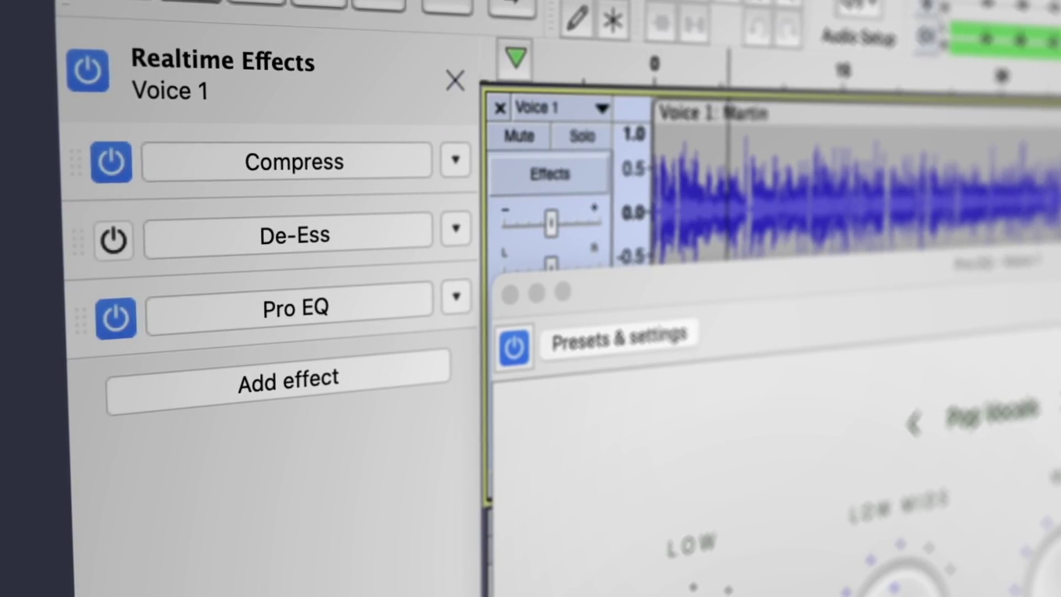
{"action": "left_click", "coordinate": [456, 228]}
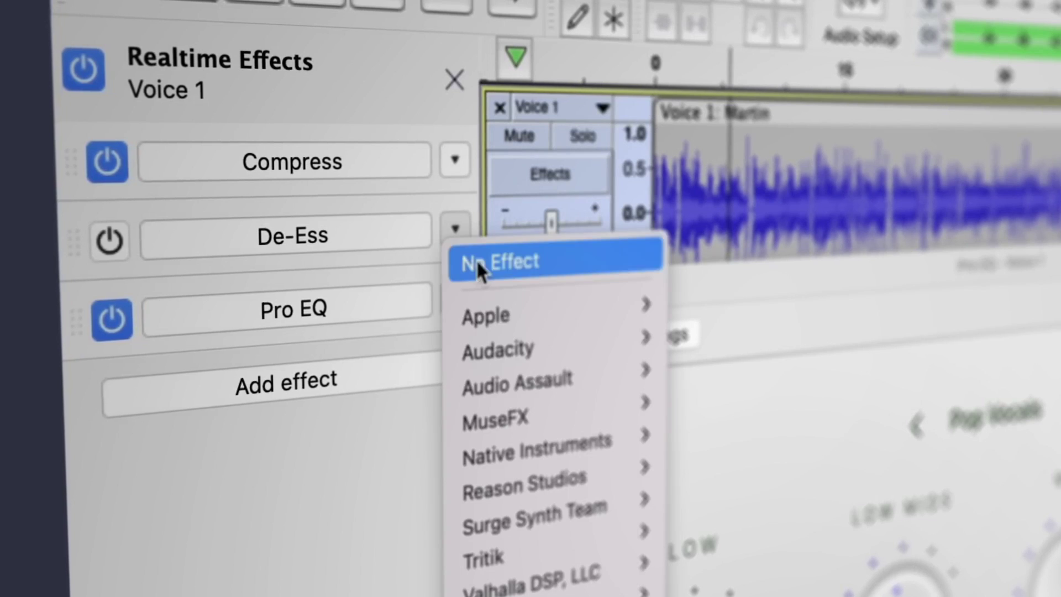
{"action": "left_click", "coordinate": [476, 260]}
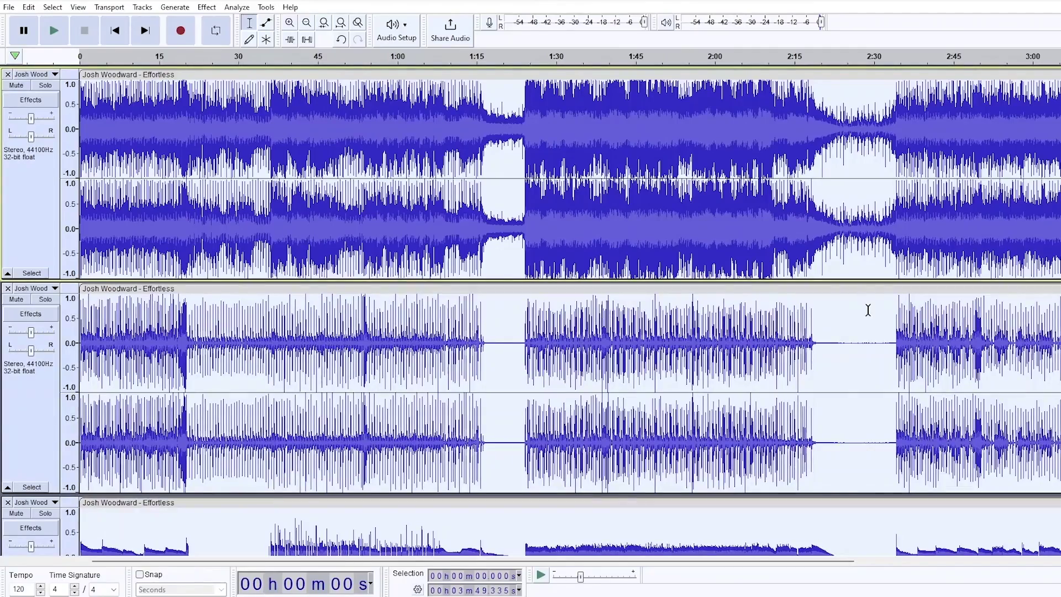
Step: Review the separated song tracks from about 2:29 and rerun Whisper transcription with the base model on the CPU
{"action": "left_click", "coordinate": [868, 310]}
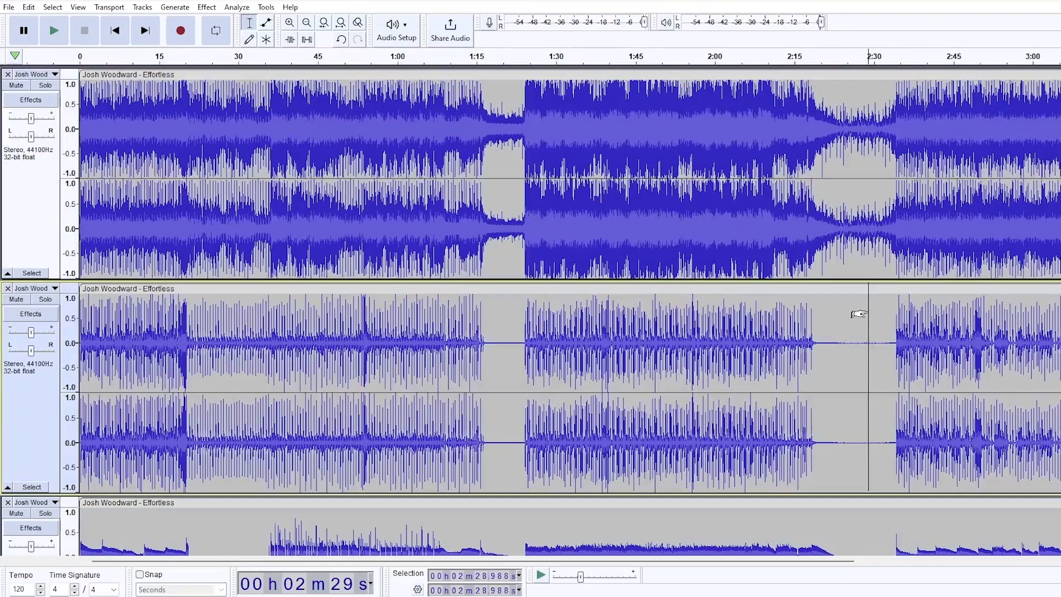
{"action": "scroll", "coordinate": [857, 309], "scroll_direction": "down", "scroll_amount": 8}
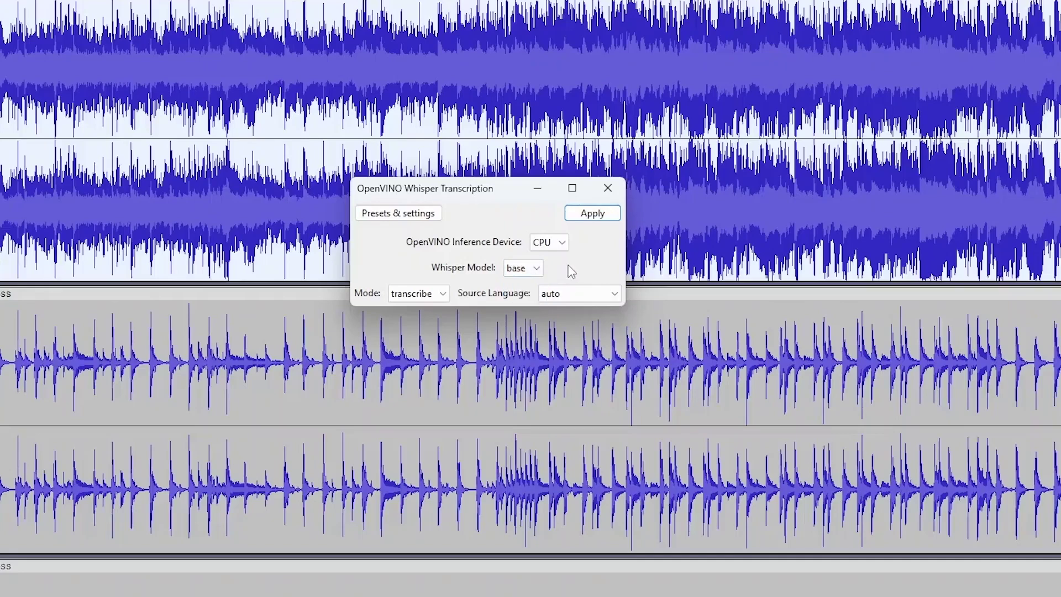
{"action": "left_click", "coordinate": [591, 214]}
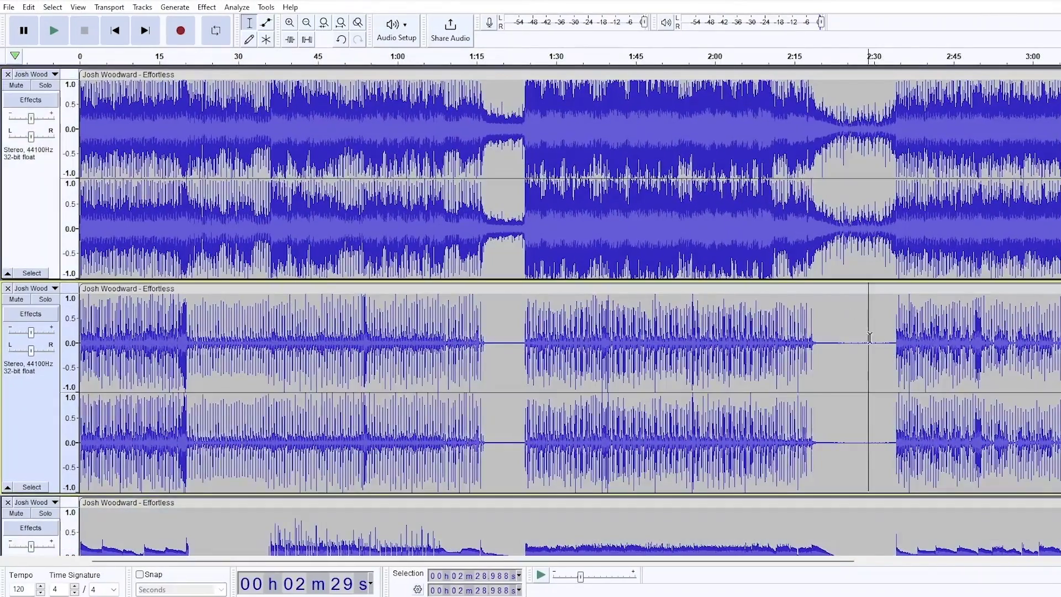
{"action": "scroll", "coordinate": [869, 338], "scroll_direction": "down", "scroll_amount": 5}
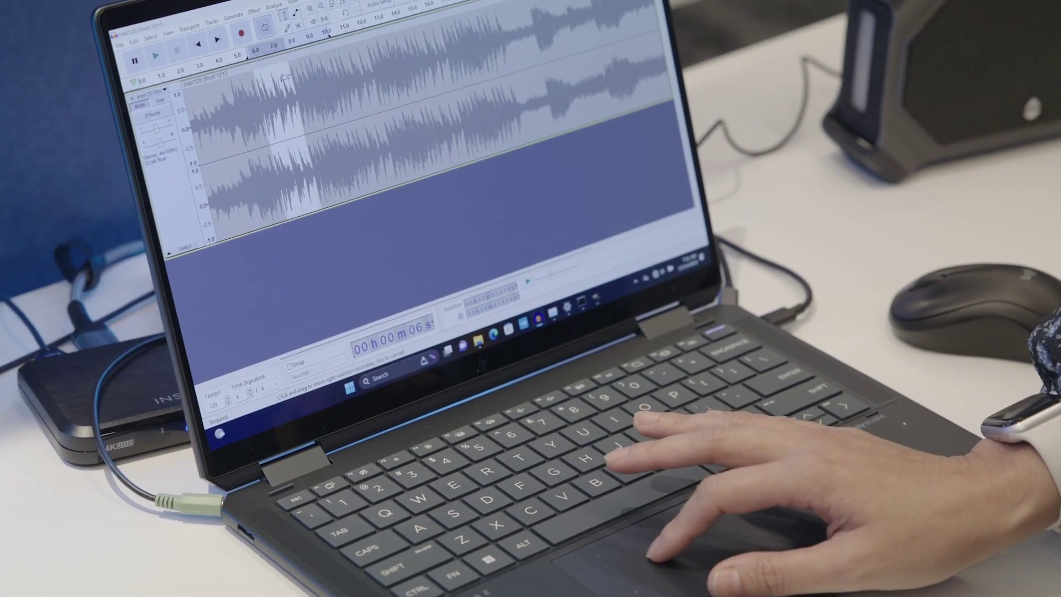
{"action": "left_click_drag", "start_coordinate": [284, 78], "coordinate": [328, 57]}
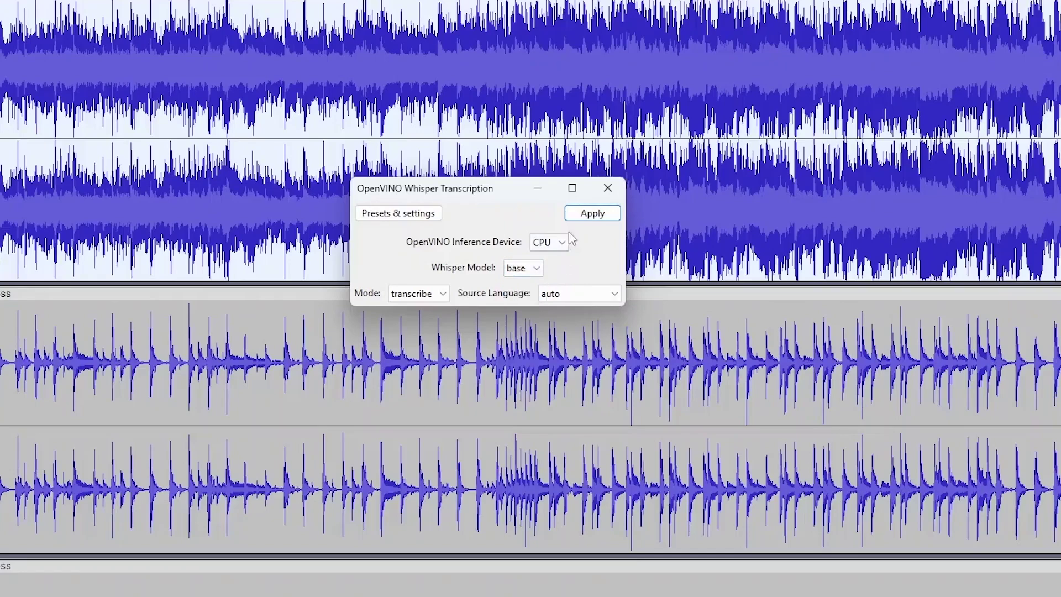
{"action": "left_click", "coordinate": [583, 221]}
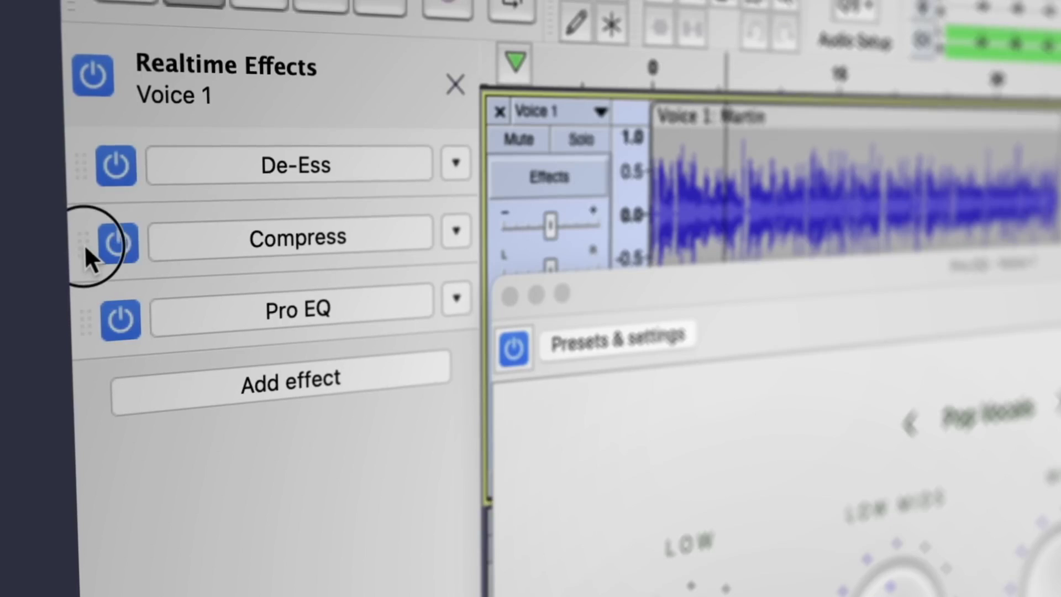
Step: Move Compress above De-Ess in Voice 1's realtime effects, and bypass and remove De-Ess
{"action": "left_click_drag", "start_coordinate": [84, 244], "coordinate": [91, 187]}
{"action": "left_click", "coordinate": [115, 238]}
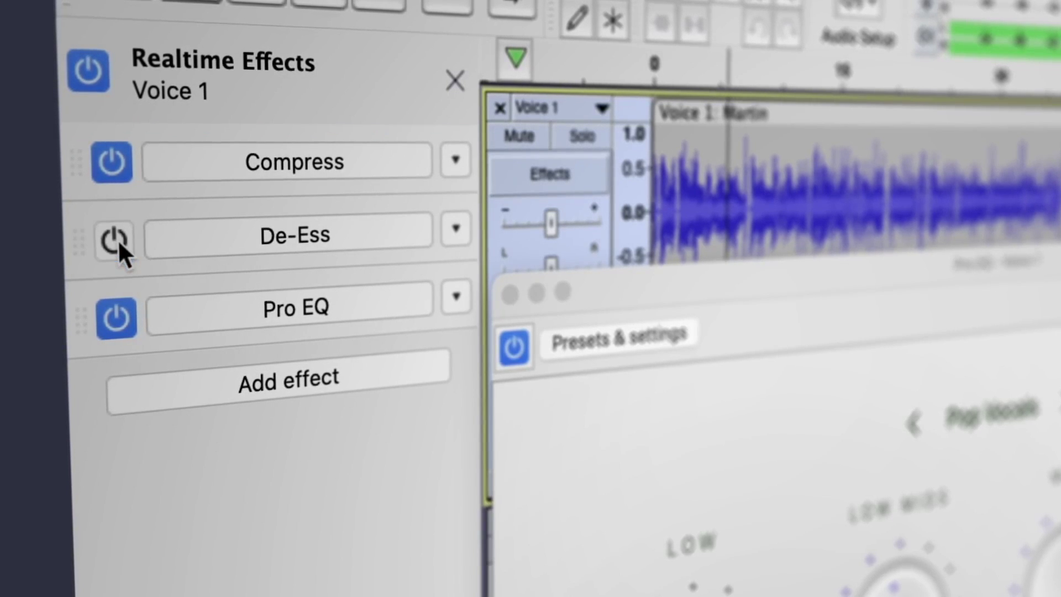
{"action": "left_click", "coordinate": [462, 227]}
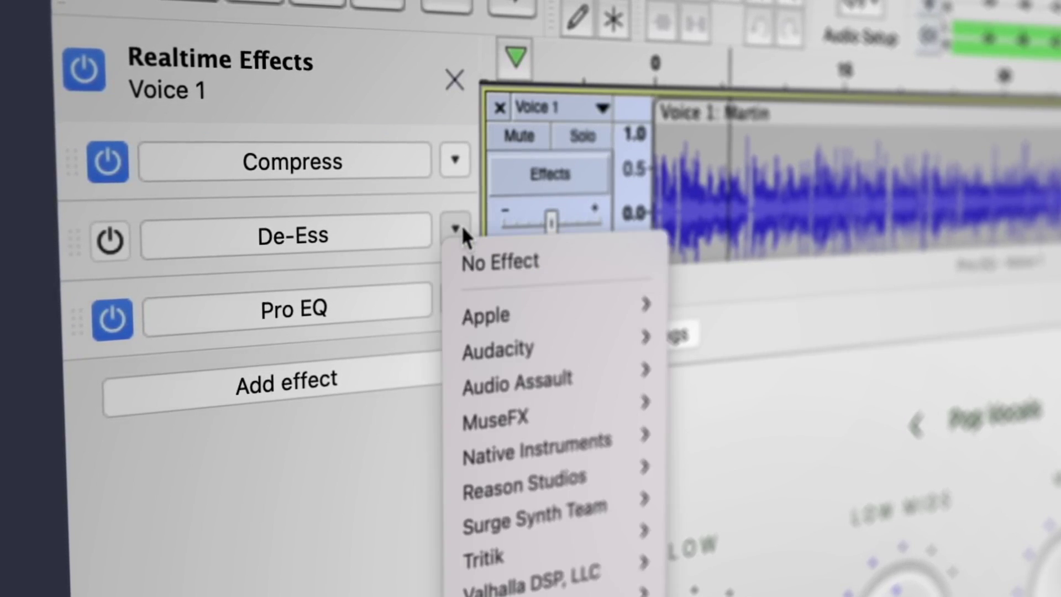
{"action": "left_click", "coordinate": [480, 263]}
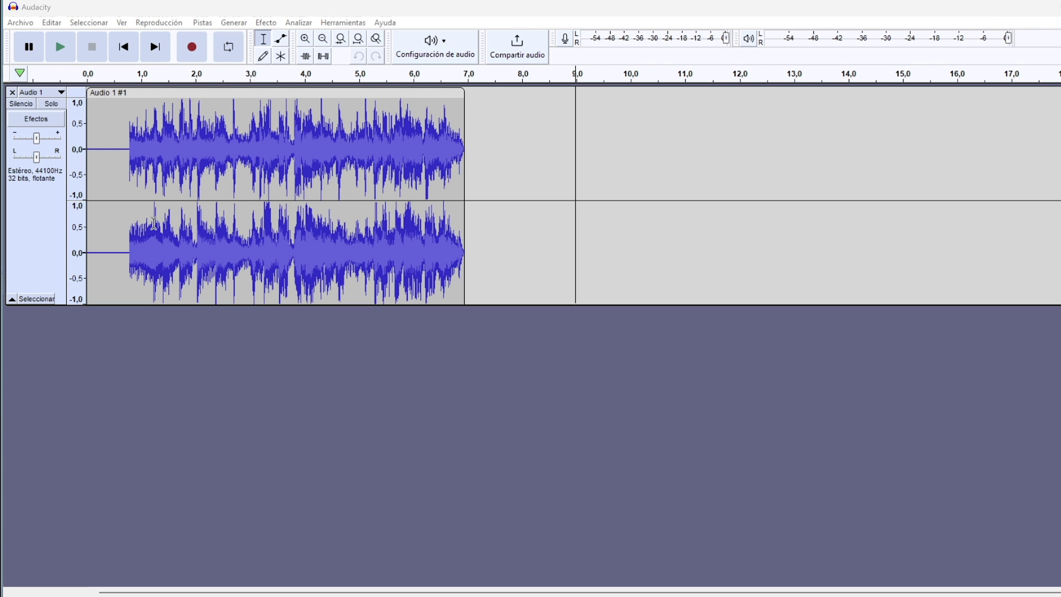
Step: Play the Audio 1 track from its start to hear the original mix
{"action": "left_click", "coordinate": [133, 174]}
{"action": "left_click", "coordinate": [123, 46]}
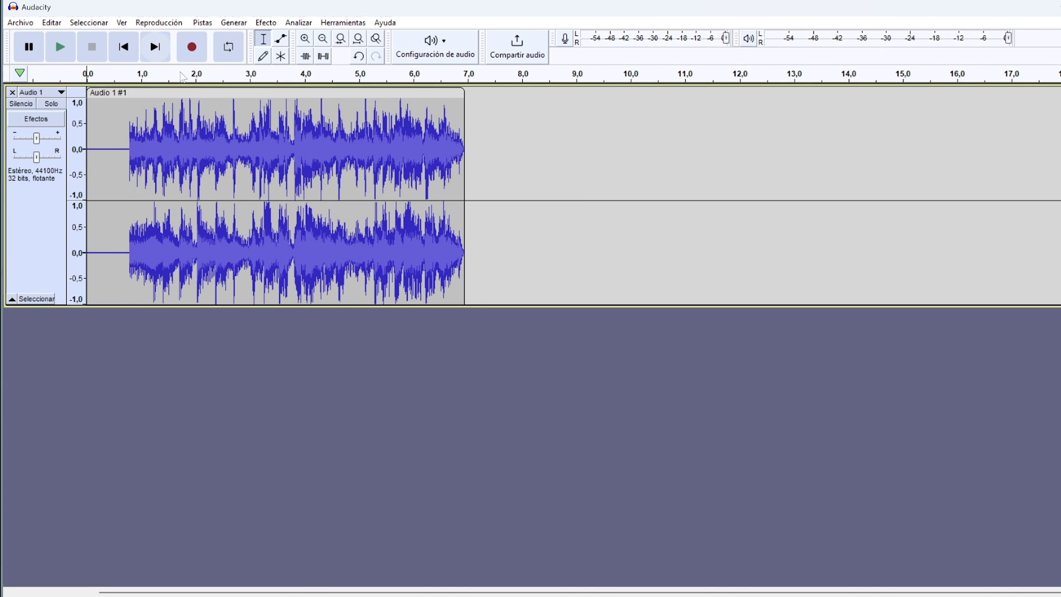
{"action": "key", "text": "space"}
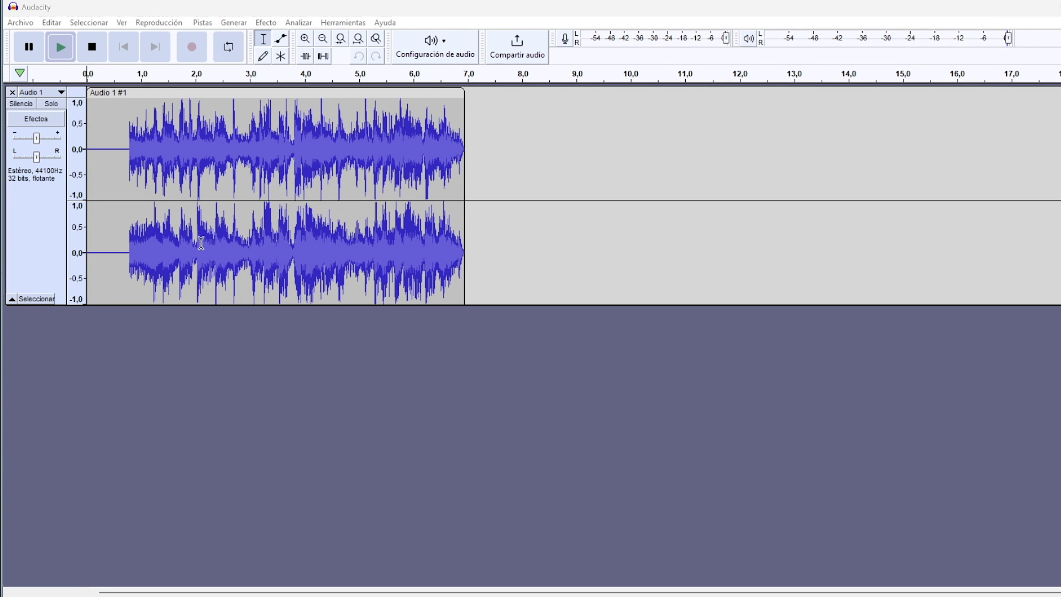
Step: Select Audio 1 from about 0.3 s to 8.6 s and open the OpenVINO Music Separation effect
{"action": "left_click_drag", "start_coordinate": [105, 209], "coordinate": [418, 206]}
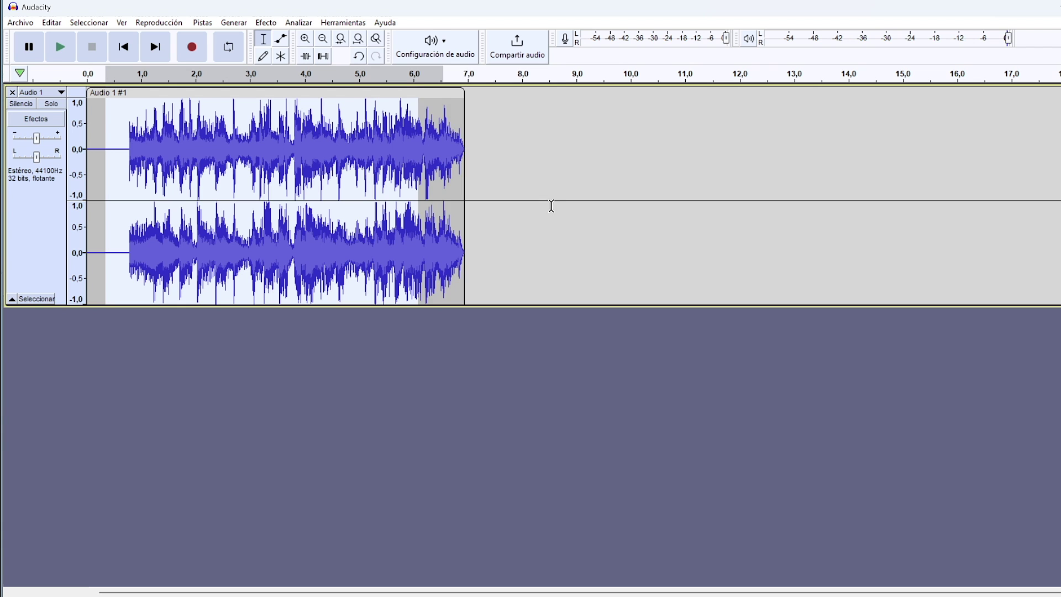
{"action": "mouse_move", "coordinate": [551, 205]}
{"action": "left_mouse_down"}
{"action": "mouse_move", "coordinate": [566, 204]}
{"action": "mouse_move", "coordinate": [553, 206]}
{"action": "left_mouse_up"}
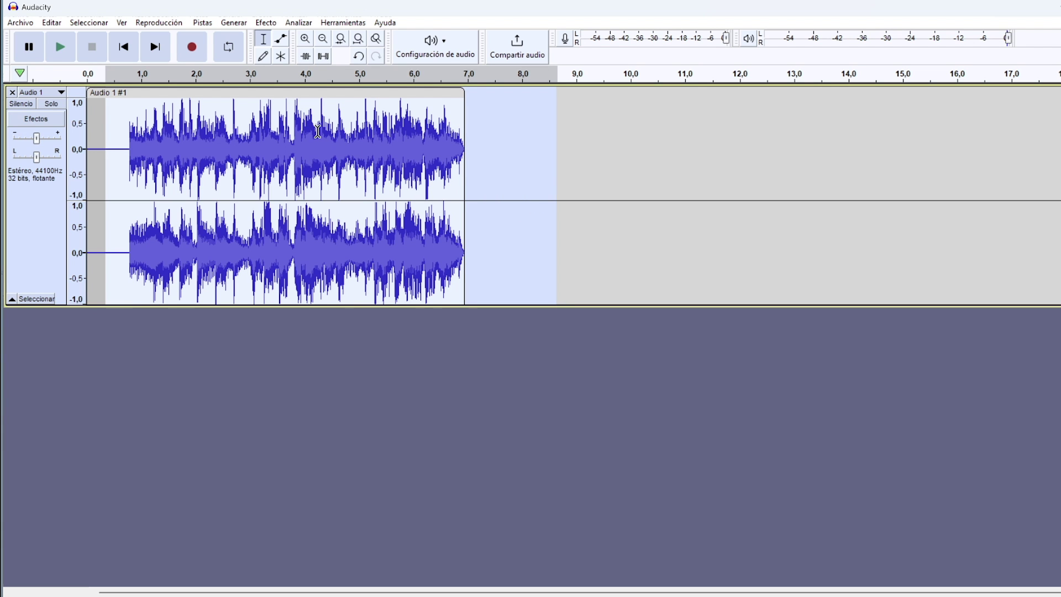
{"action": "left_click", "coordinate": [265, 23]}
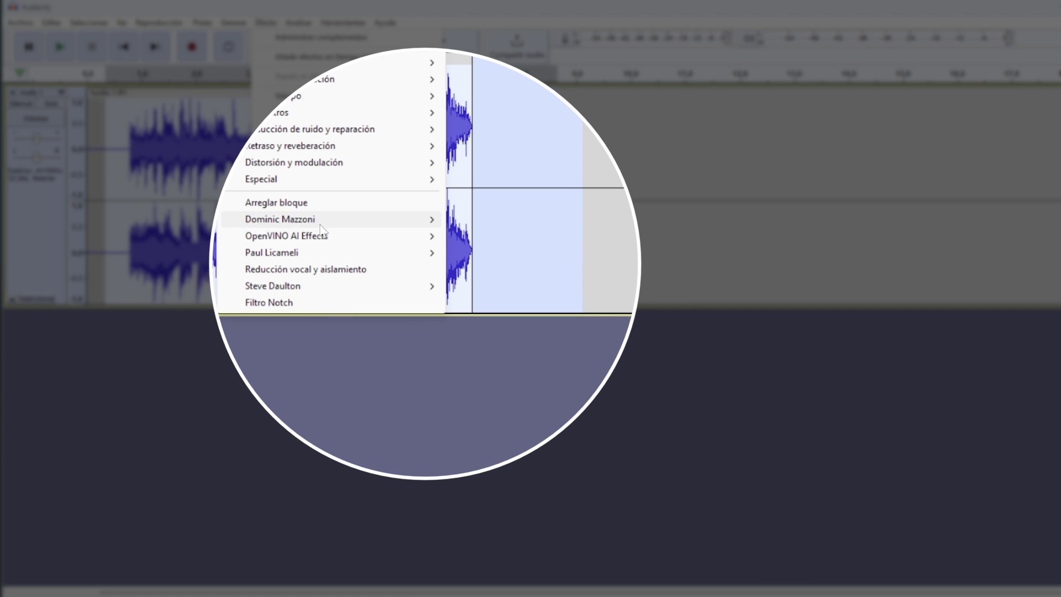
{"action": "mouse_move", "coordinate": [323, 236]}
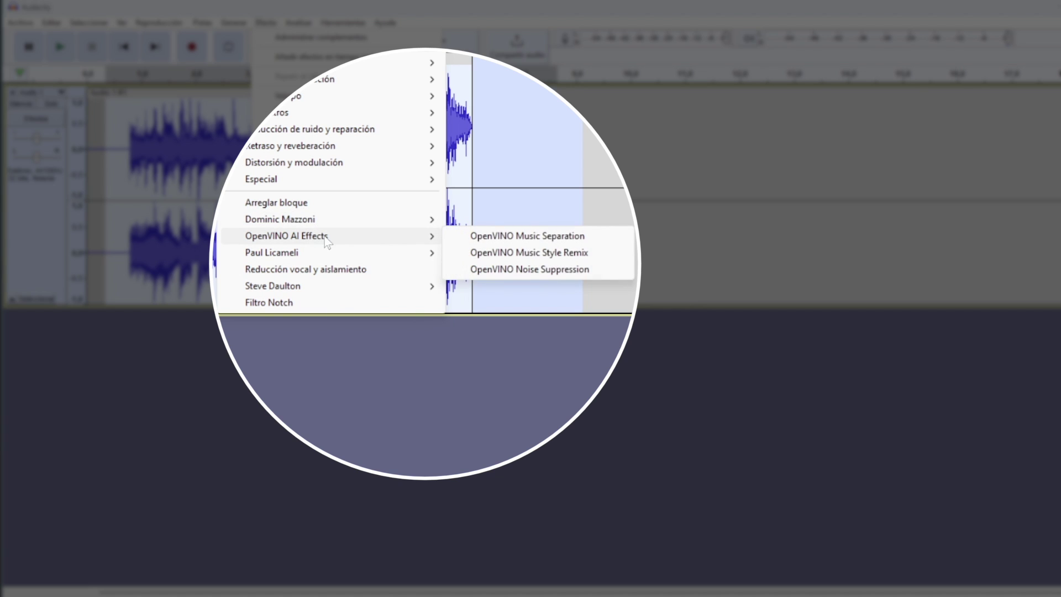
{"action": "left_click", "coordinate": [527, 237]}
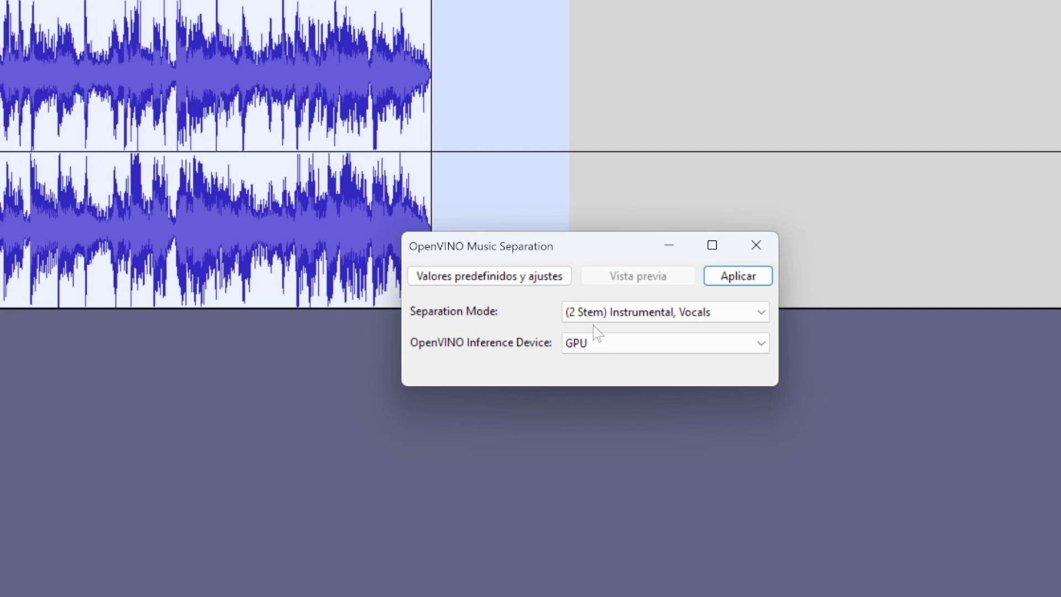
Step: Apply Music Separation in (2 Stem) Instrumental, Vocals mode with CPU as the OpenVINO inference device
{"action": "left_click", "coordinate": [614, 315]}
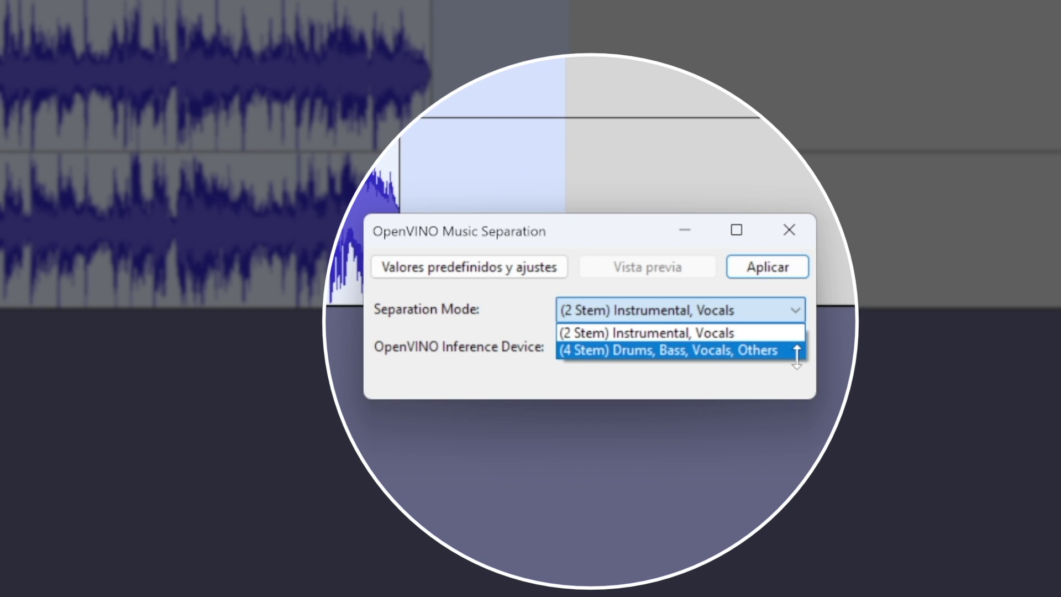
{"action": "left_click", "coordinate": [604, 330]}
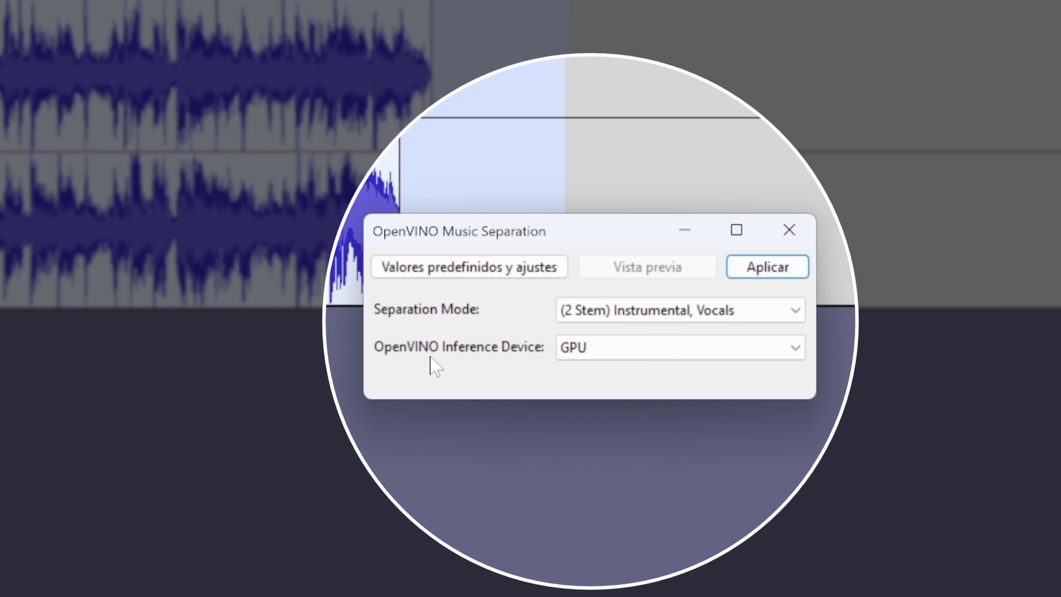
{"action": "left_click", "coordinate": [781, 345]}
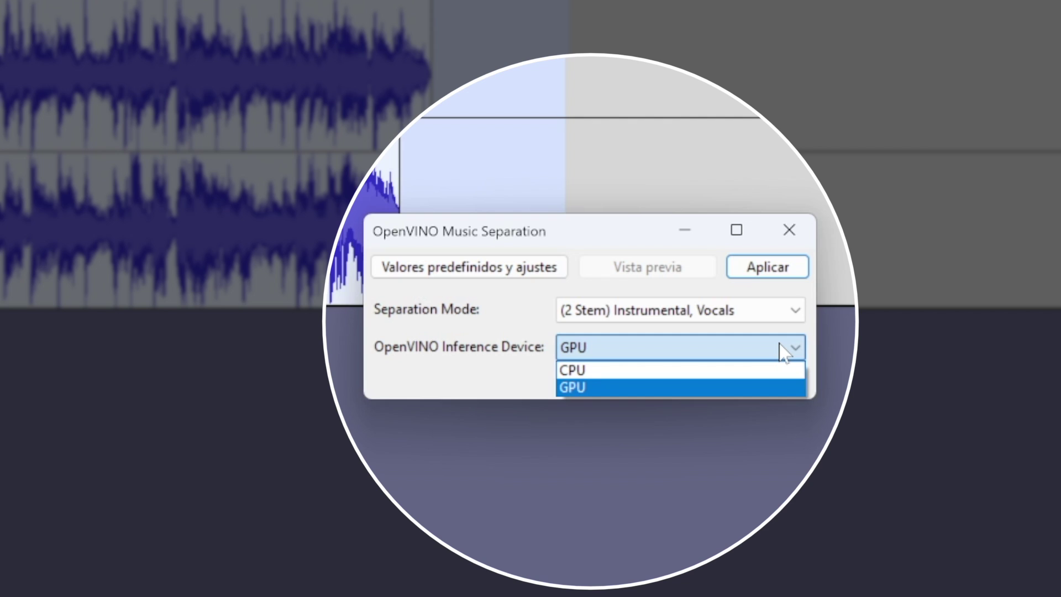
{"action": "left_click", "coordinate": [595, 369]}
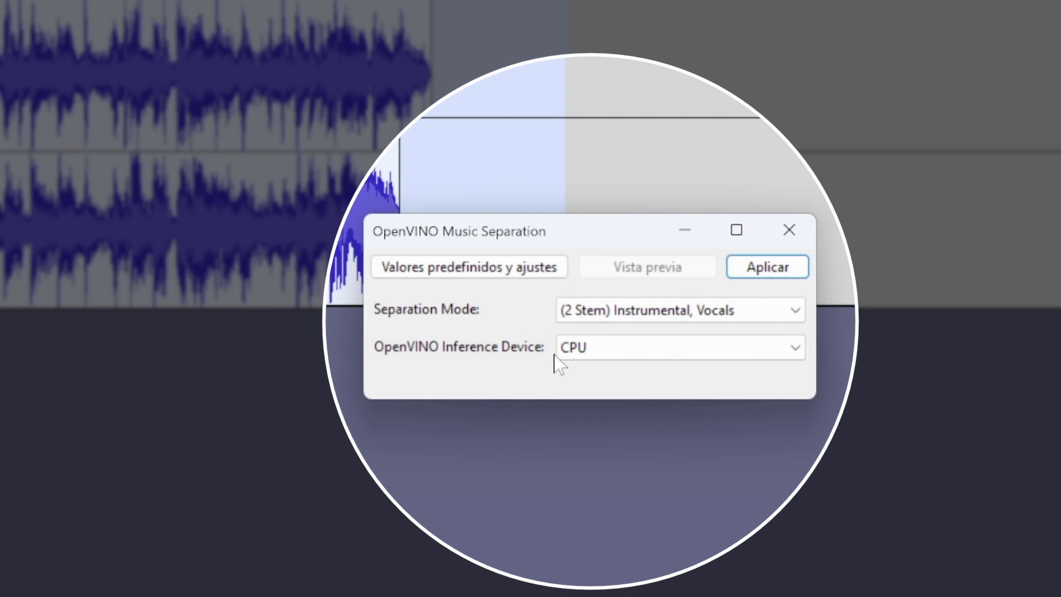
{"action": "left_click", "coordinate": [628, 349]}
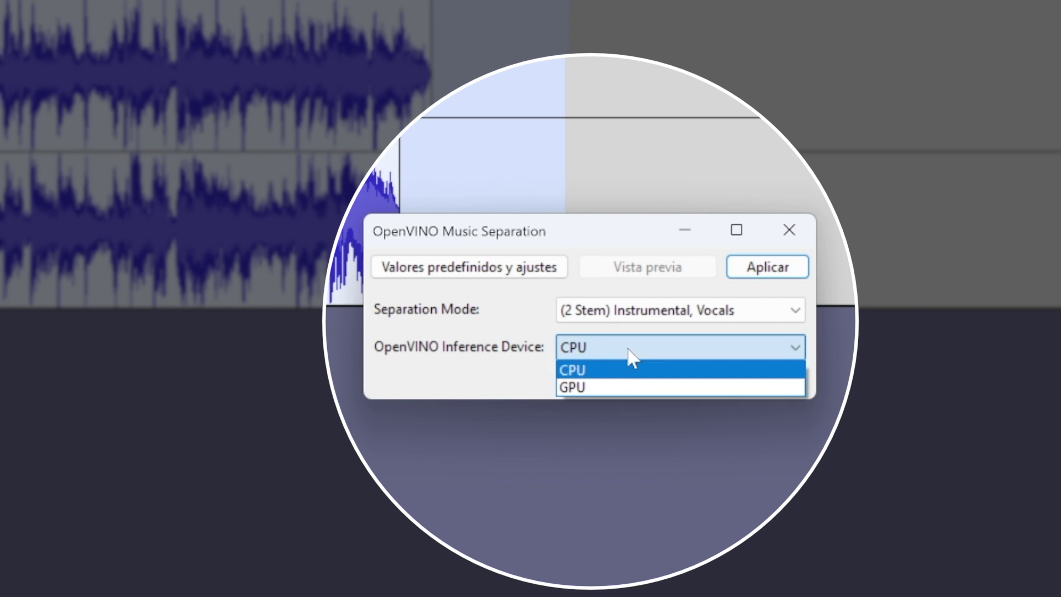
{"action": "left_click", "coordinate": [611, 373]}
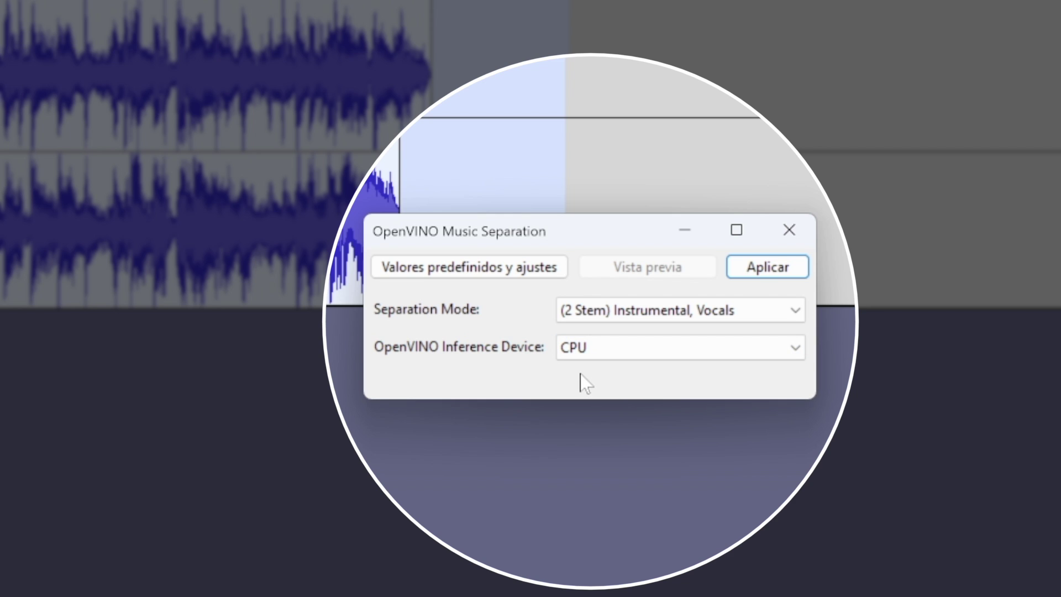
{"action": "left_click", "coordinate": [759, 269]}
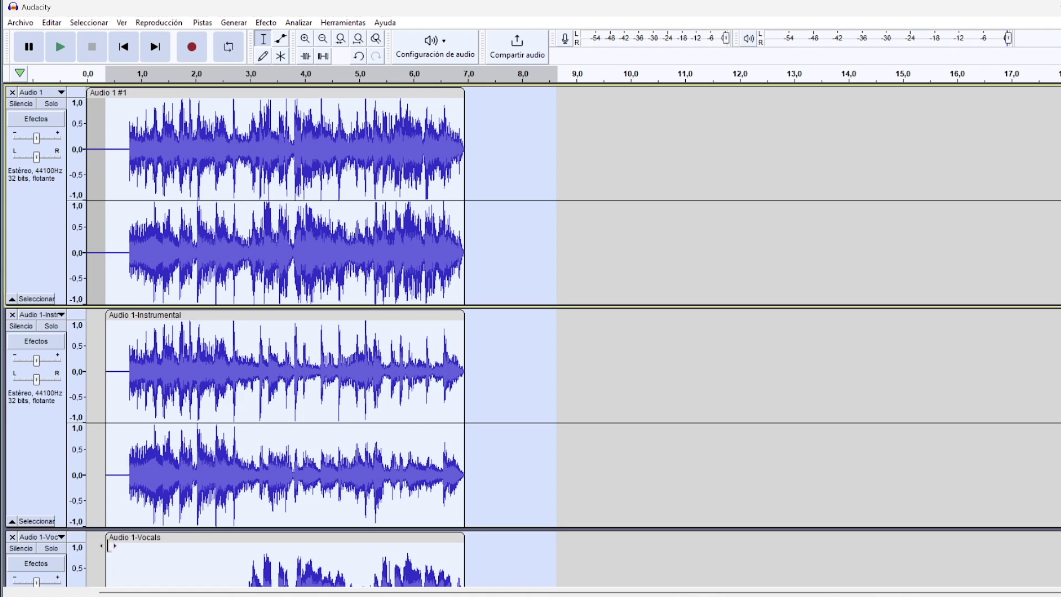
Step: Reduce the heights of the Instrumental, original and Vocals tracks so all three fit in view
{"action": "left_click_drag", "start_coordinate": [97, 531], "coordinate": [99, 399]}
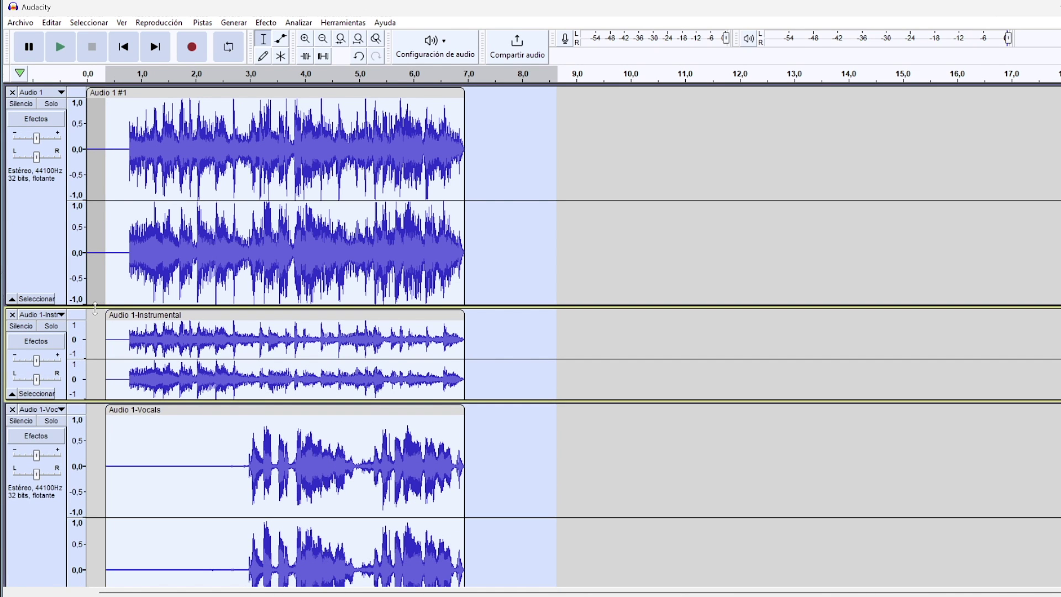
{"action": "left_click_drag", "start_coordinate": [95, 307], "coordinate": [95, 196]}
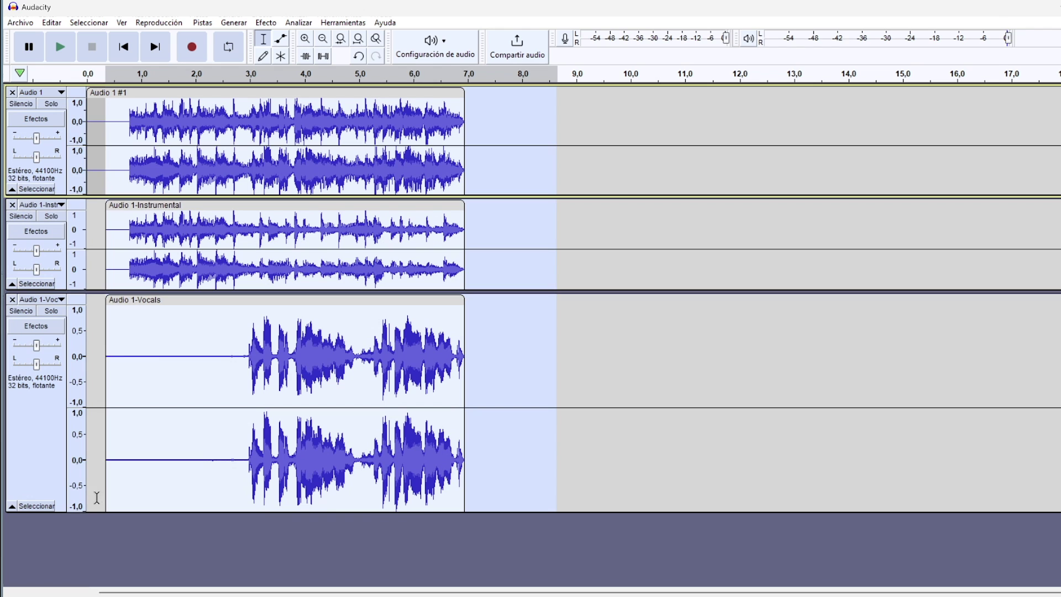
{"action": "left_click_drag", "start_coordinate": [93, 513], "coordinate": [92, 391]}
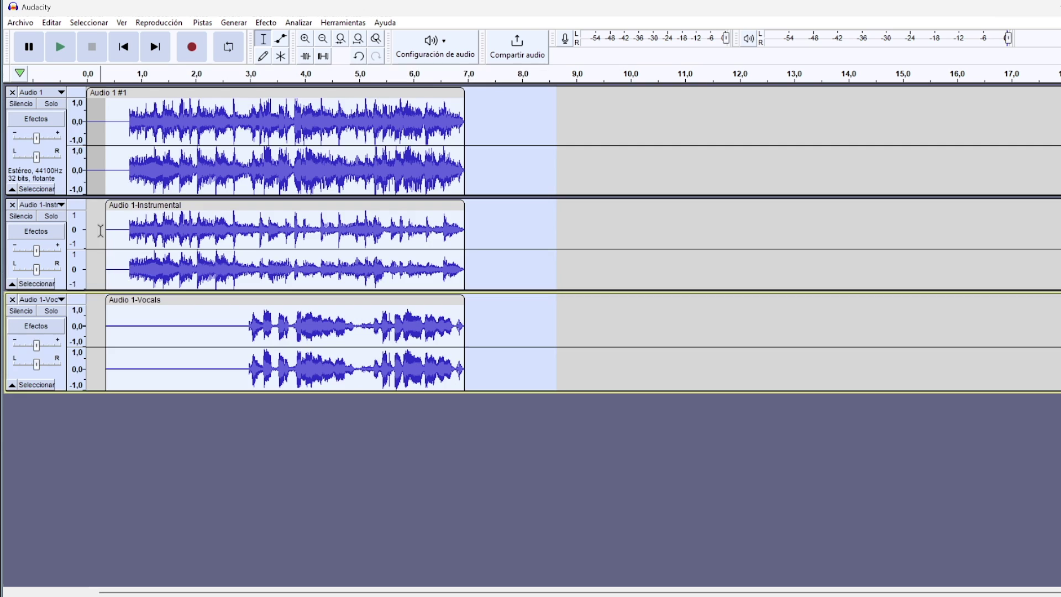
Step: Listen to the Instrumental and Vocals tracks soloed in turn, and turn solo off again
{"action": "left_click", "coordinate": [92, 235]}
{"action": "left_click", "coordinate": [52, 216]}
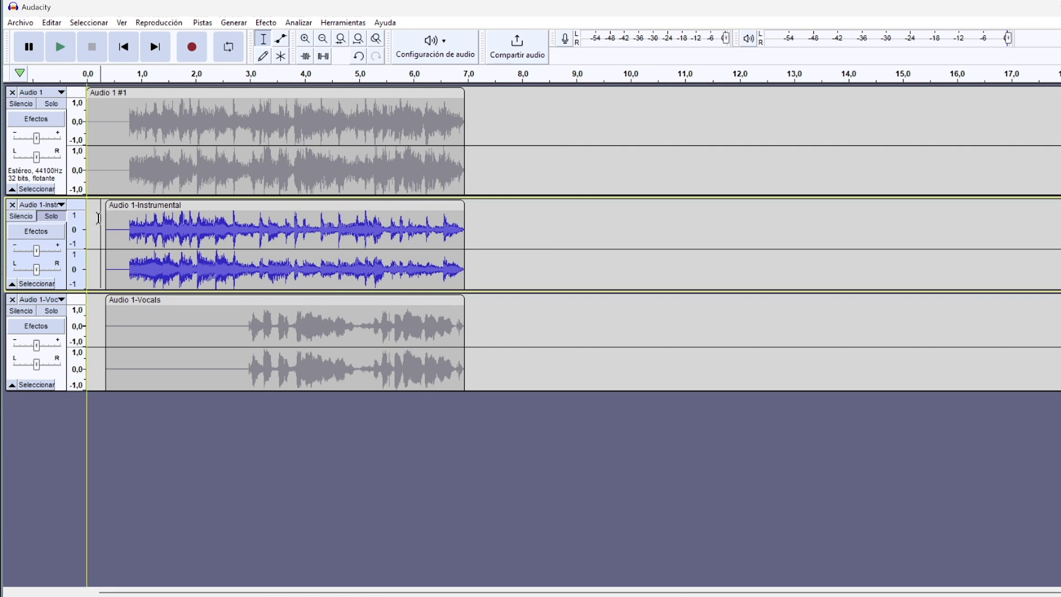
{"action": "left_click", "coordinate": [51, 311]}
{"action": "key", "text": "space"}
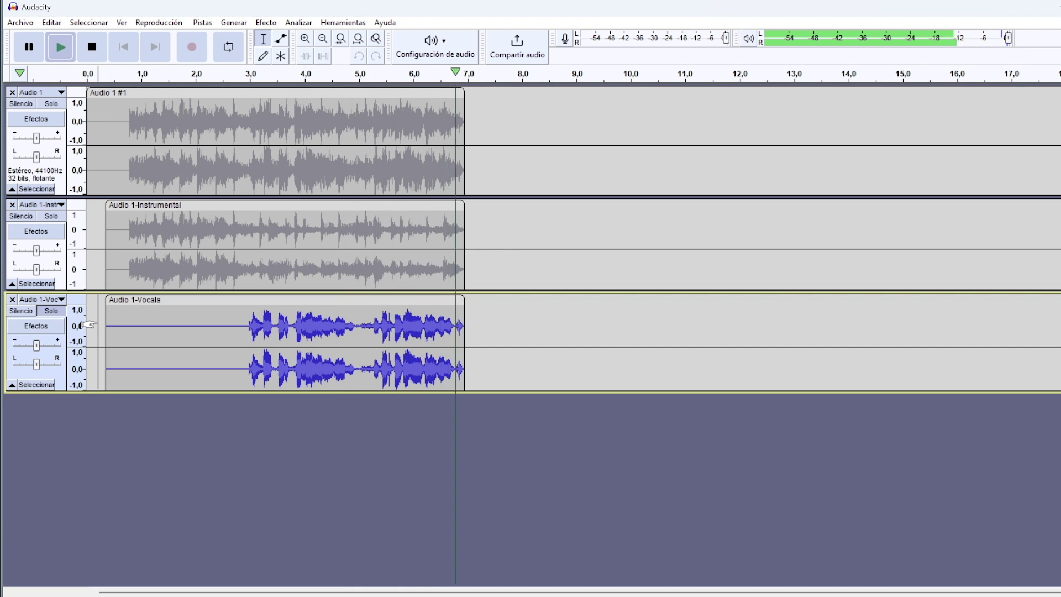
{"action": "left_click", "coordinate": [51, 310]}
{"action": "left_click", "coordinate": [101, 235]}
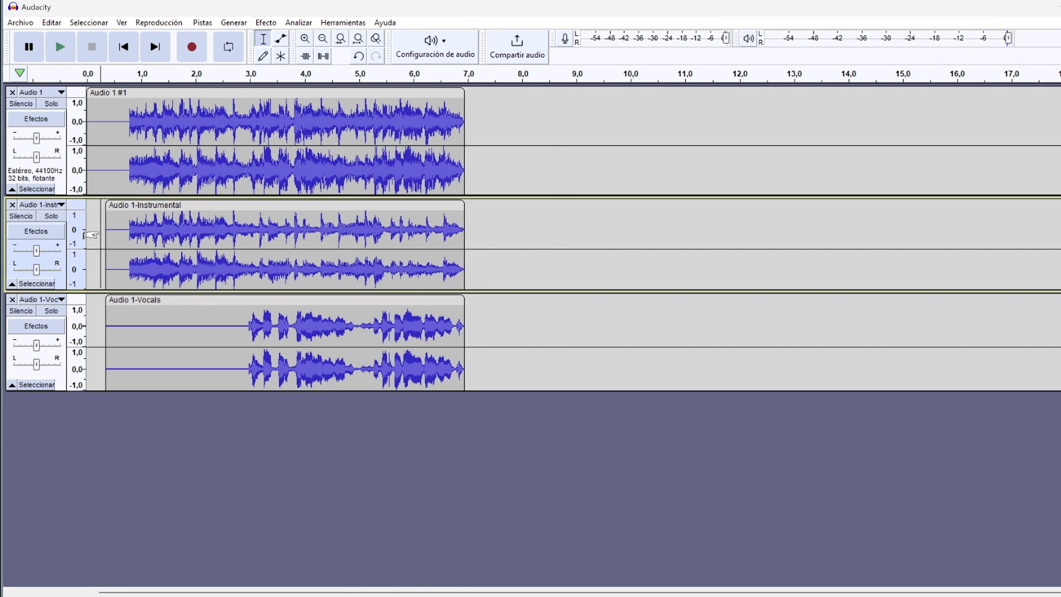
Step: Solo the Instrumental track and play it back
{"action": "left_click", "coordinate": [51, 216]}
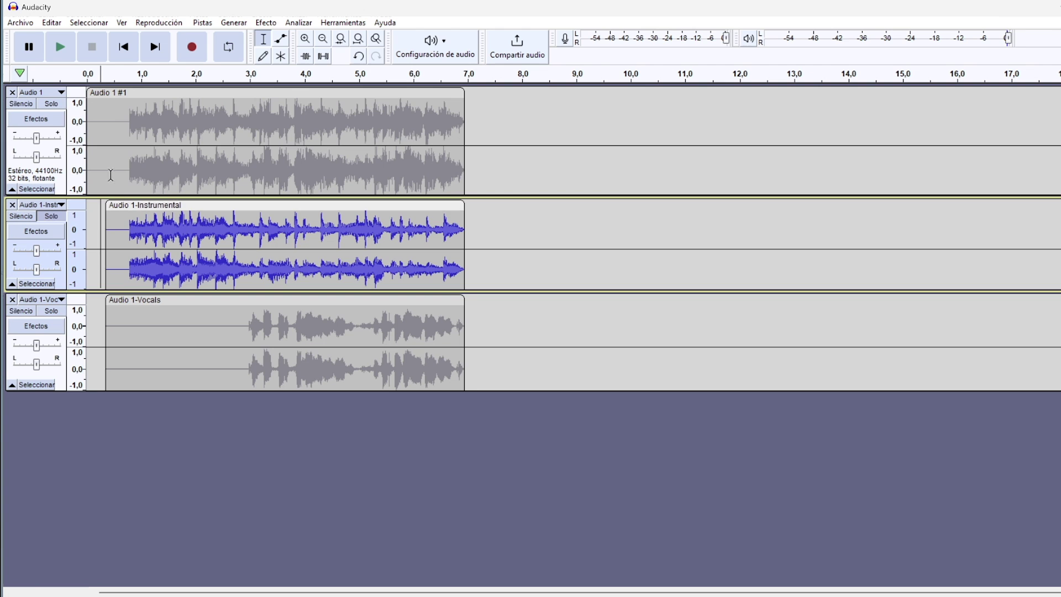
{"action": "key", "text": "space"}
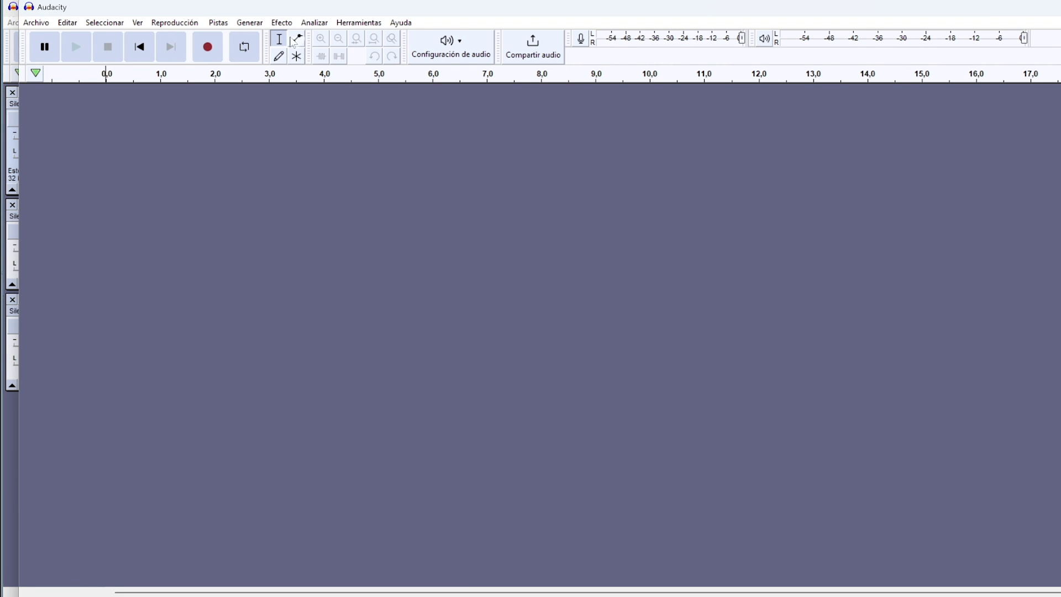
Step: Add a stereo audio track to the empty project and paste the copied music clip into it
{"action": "left_click", "coordinate": [221, 26]}
{"action": "mouse_move", "coordinate": [368, 39]}
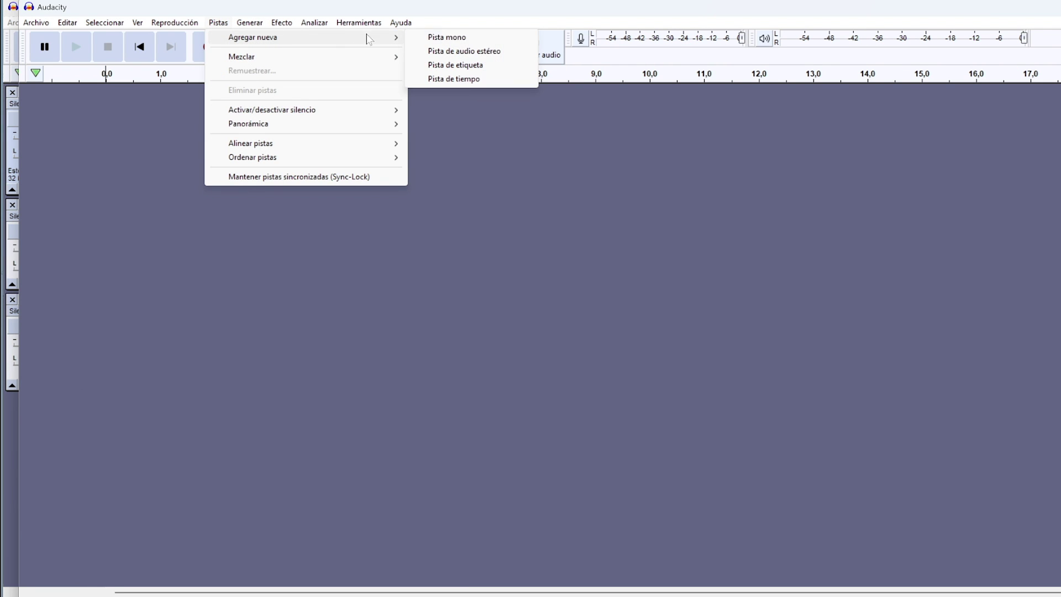
{"action": "left_click", "coordinate": [462, 50]}
{"action": "key", "text": "ctrl+v"}
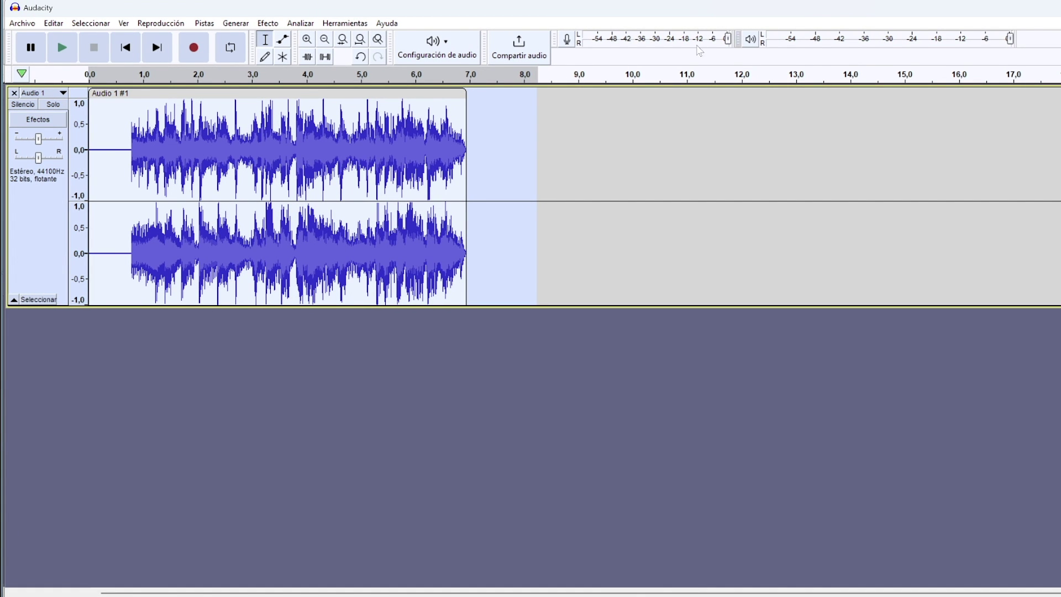
Step: Select the whole Audio 1 clip from 0 to about 7.4 s and open the OpenVINO Music Separation effect
{"action": "left_click", "coordinate": [444, 164]}
{"action": "left_click_drag", "start_coordinate": [491, 153], "coordinate": [69, 168]}
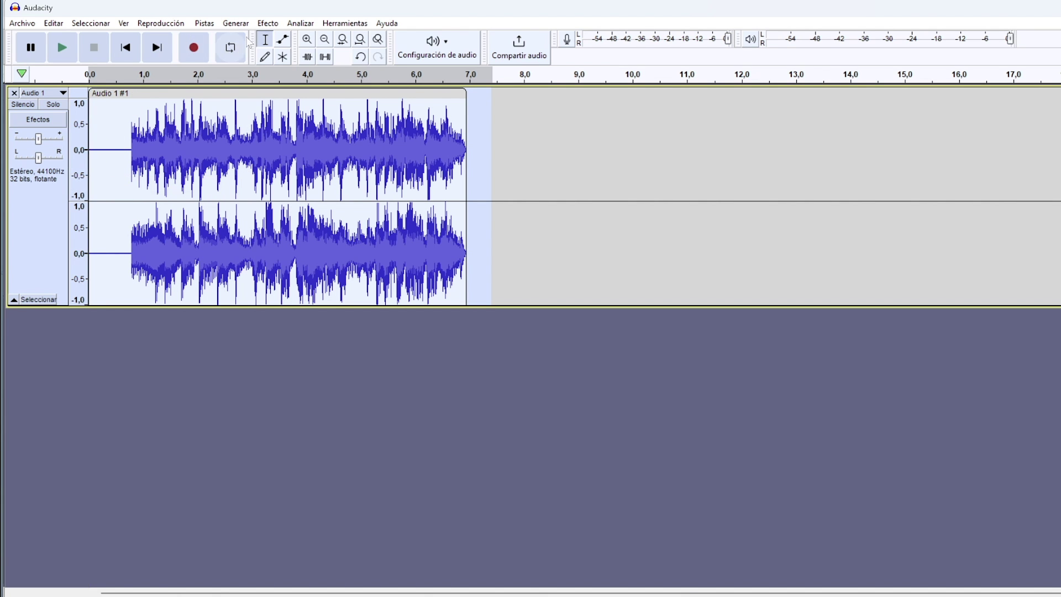
{"action": "left_click", "coordinate": [267, 22]}
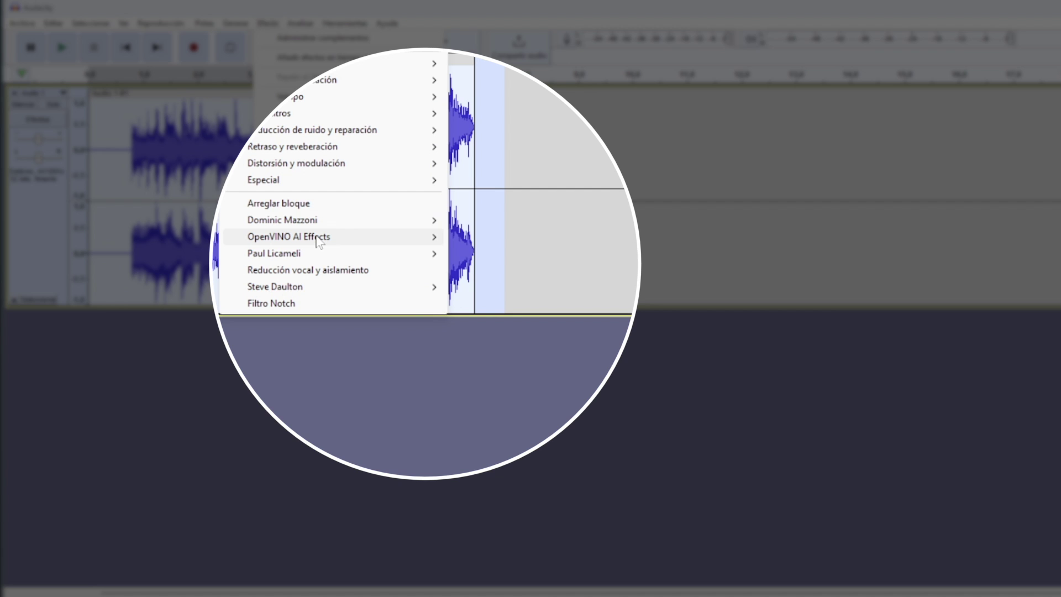
{"action": "mouse_move", "coordinate": [319, 242]}
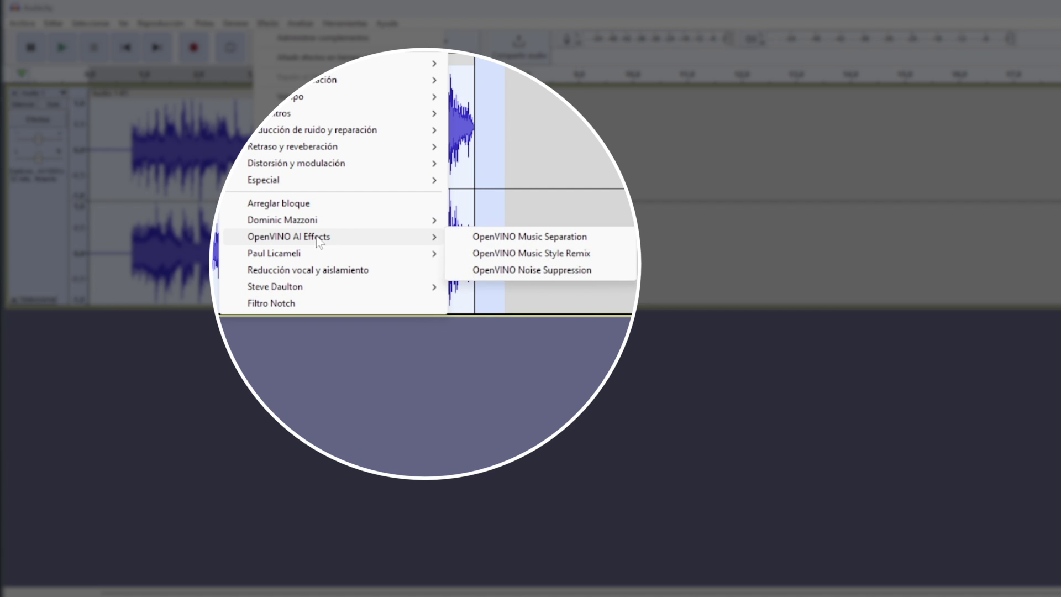
{"action": "left_click", "coordinate": [564, 241]}
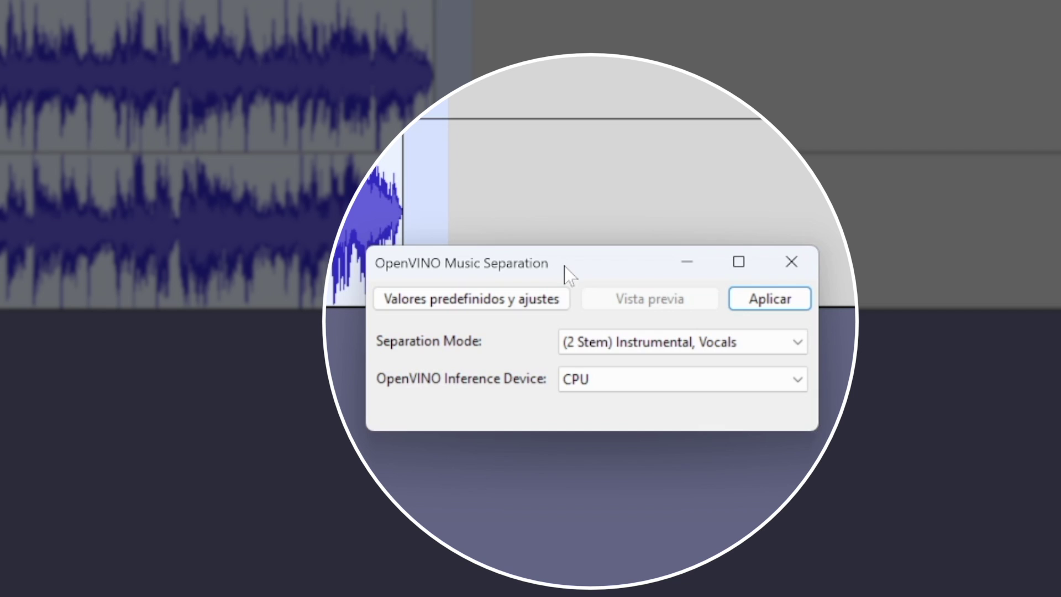
Step: Apply Music Separation in (4 Stem) Drums, Bass, Vocals, Others mode with CPU as the OpenVINO inference device
{"action": "left_click", "coordinate": [591, 345]}
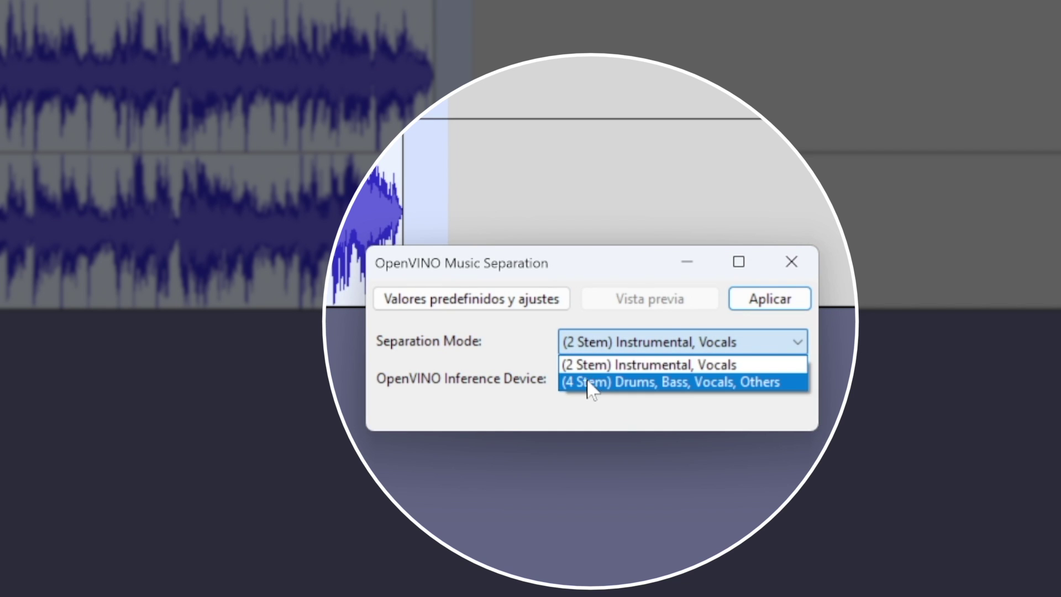
{"action": "left_click", "coordinate": [588, 382]}
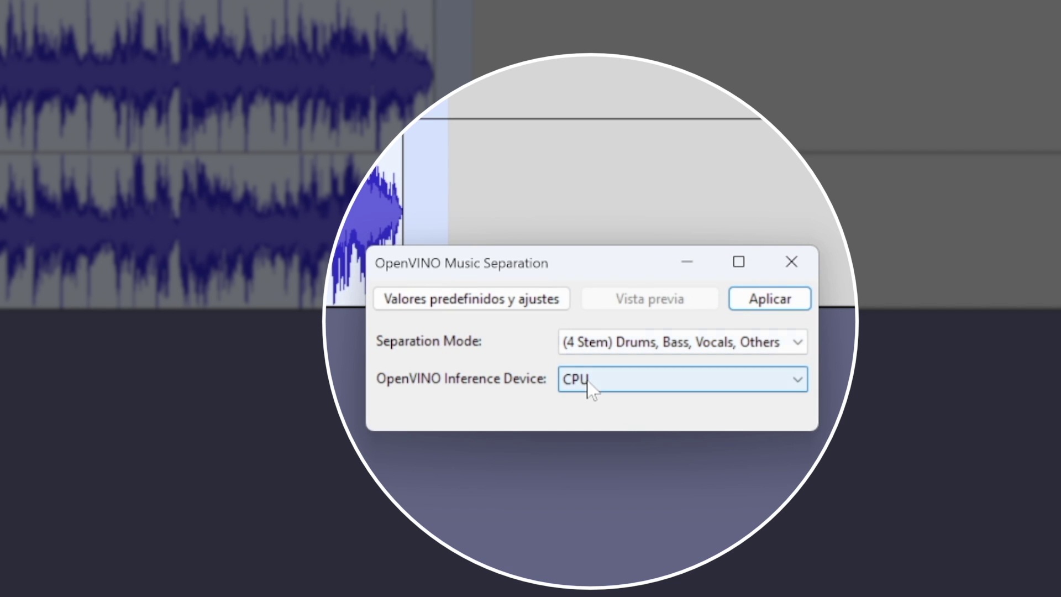
{"action": "left_click", "coordinate": [770, 299]}
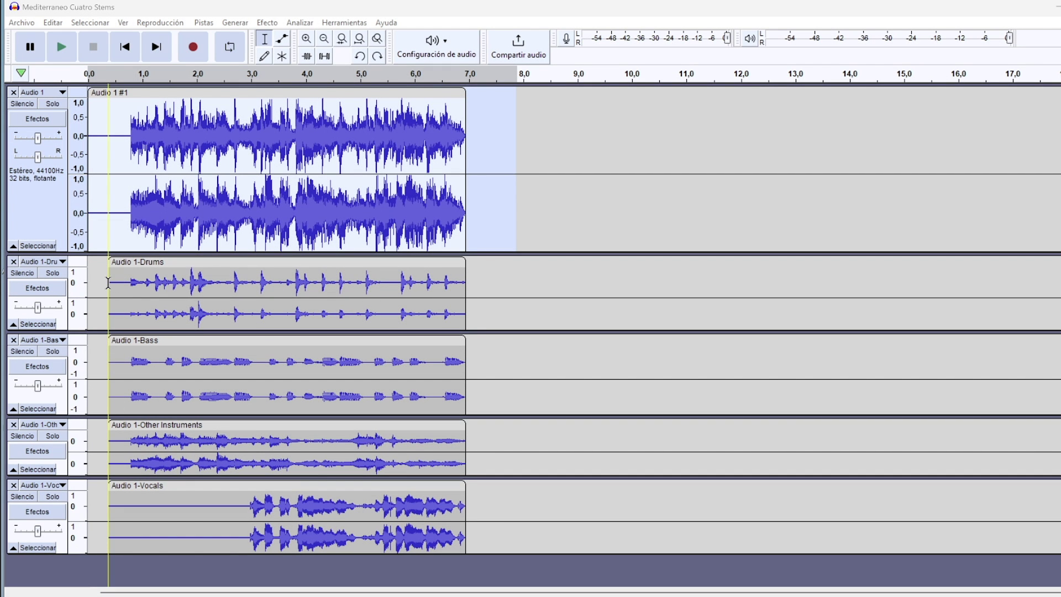
Step: Listen to the Drums and Bass tracks soloed in turn, stopping playback after the Bass track
{"action": "left_click", "coordinate": [52, 273]}
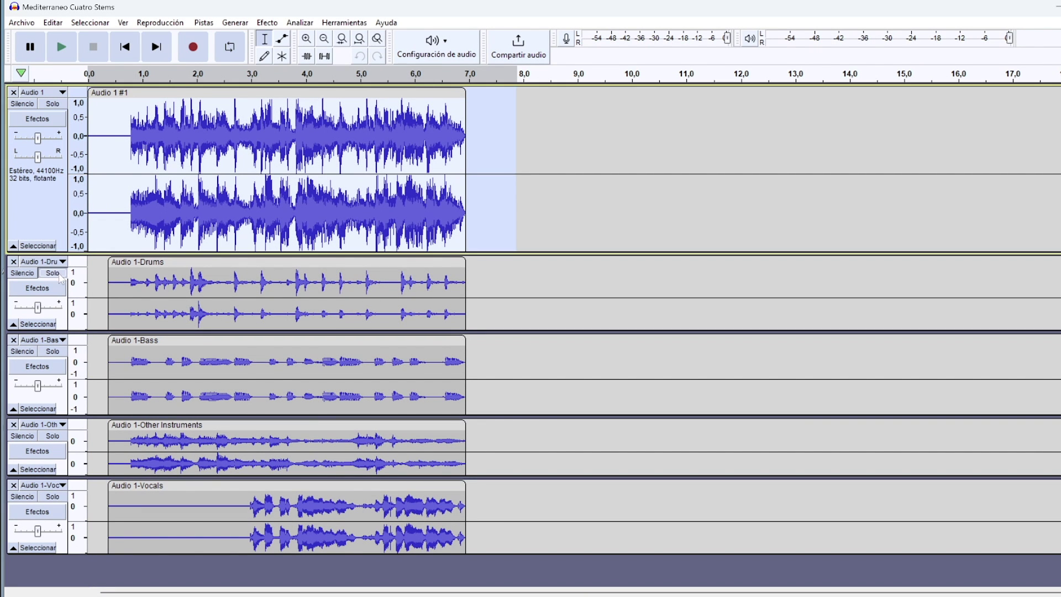
{"action": "left_click", "coordinate": [62, 48]}
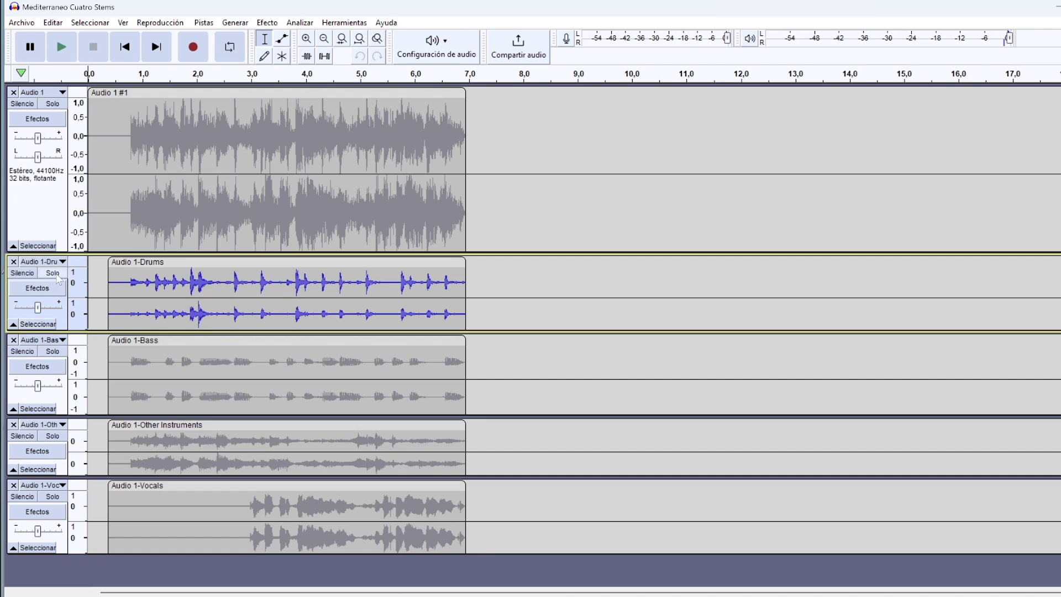
{"action": "left_click", "coordinate": [66, 362]}
{"action": "left_click", "coordinate": [67, 48]}
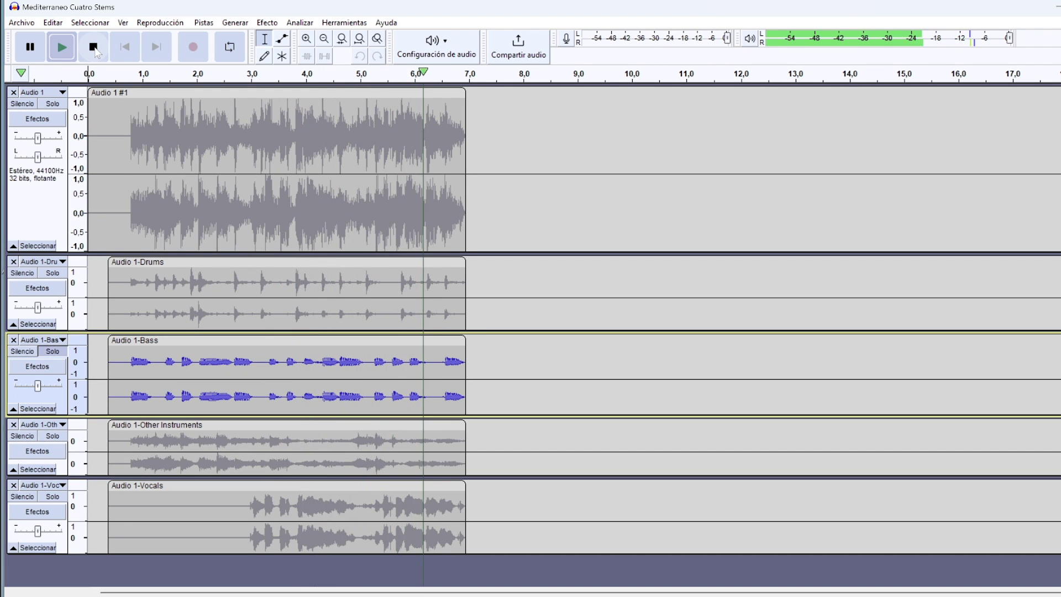
{"action": "left_click", "coordinate": [94, 47]}
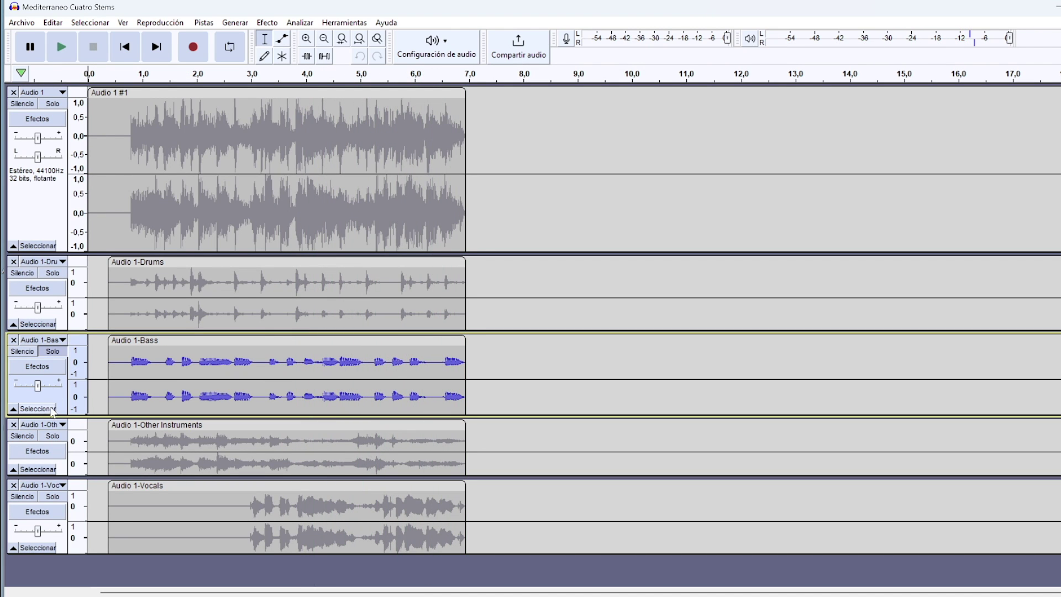
Step: Solo the Other Instruments track instead of the Bass track and play it back
{"action": "left_click", "coordinate": [56, 436]}
{"action": "left_click", "coordinate": [57, 353]}
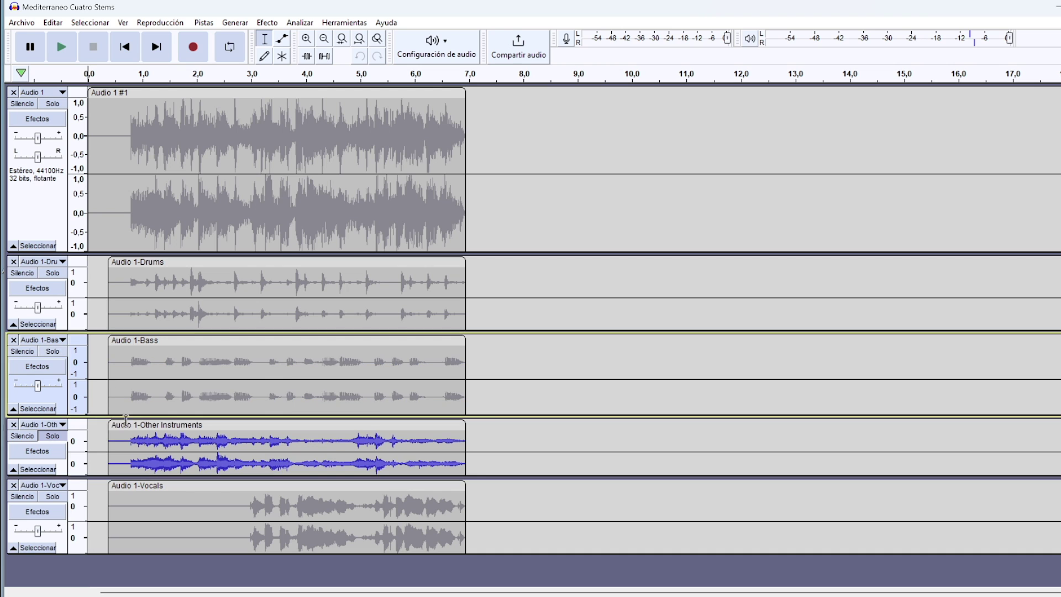
{"action": "left_click", "coordinate": [97, 431]}
{"action": "left_click", "coordinate": [61, 50]}
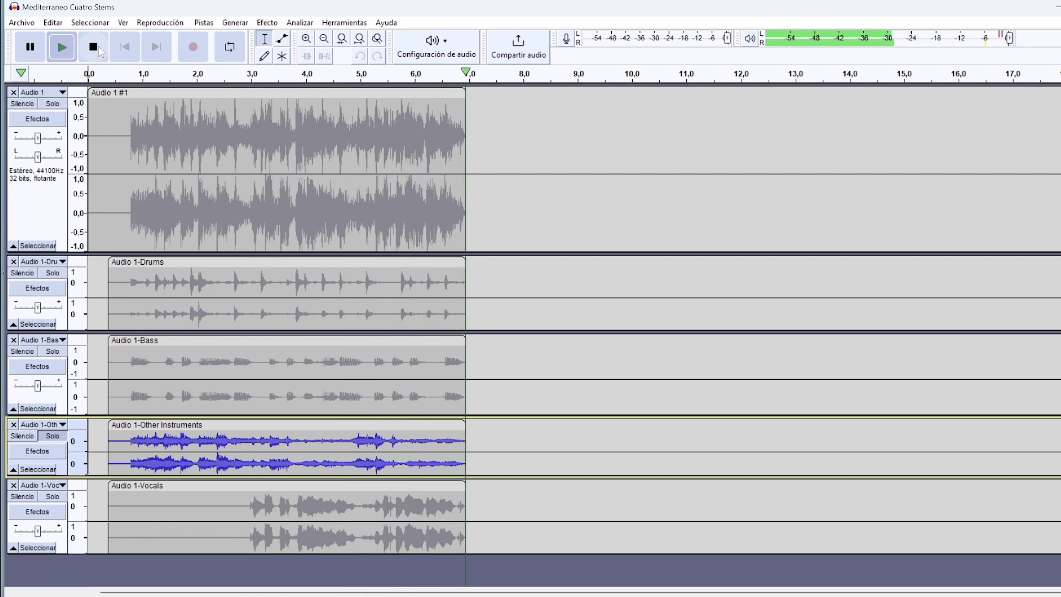
{"action": "left_click", "coordinate": [61, 47]}
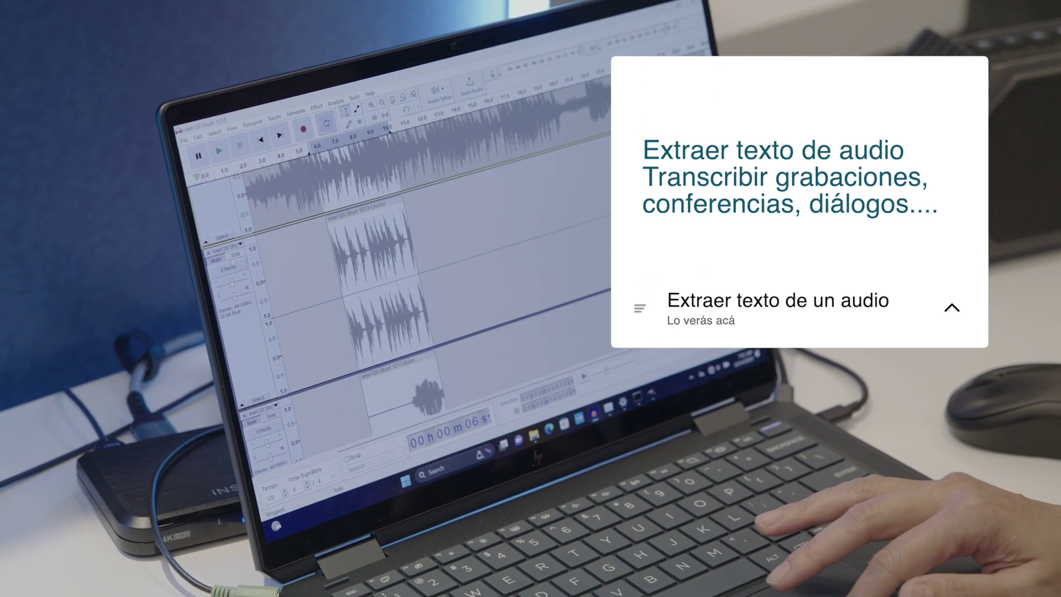
{"action": "left_click", "coordinate": [235, 257]}
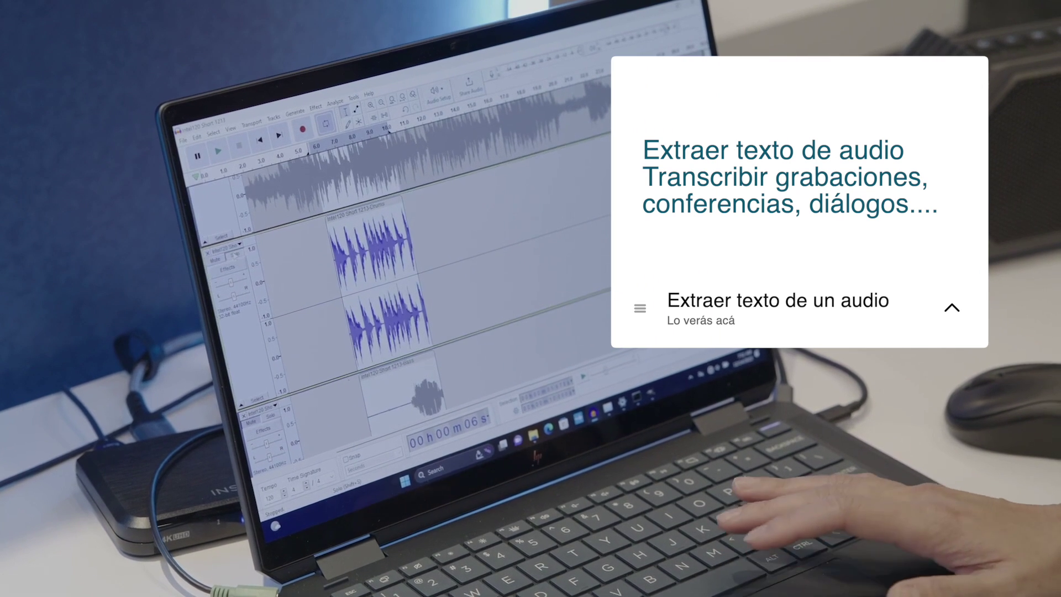
{"action": "key", "text": "space"}
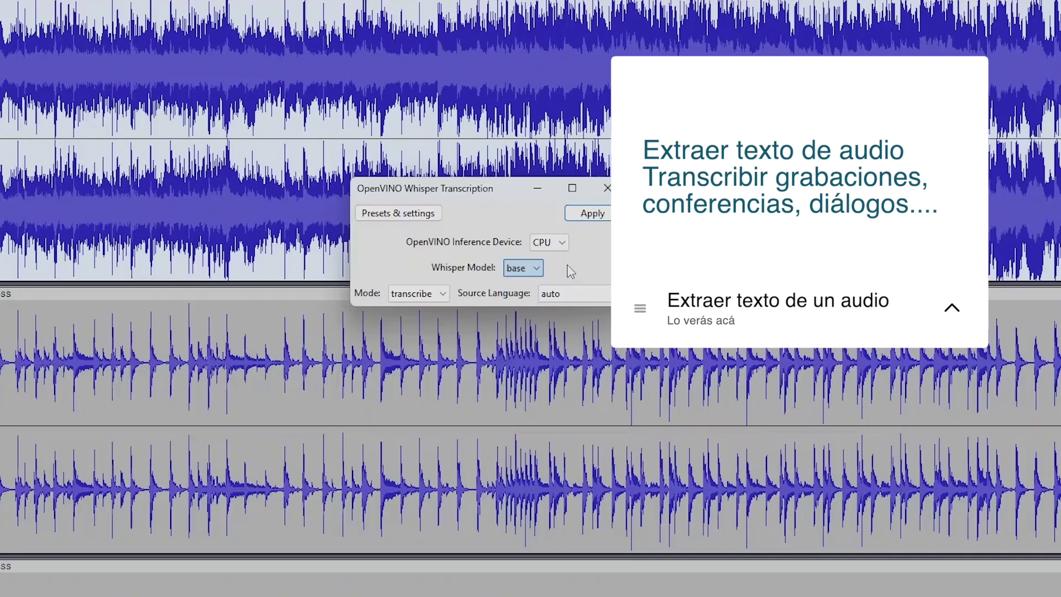
Step: Apply OpenVINO Whisper Transcription in transcribe mode with CPU, the base model and auto source language
{"action": "left_click", "coordinate": [589, 214]}
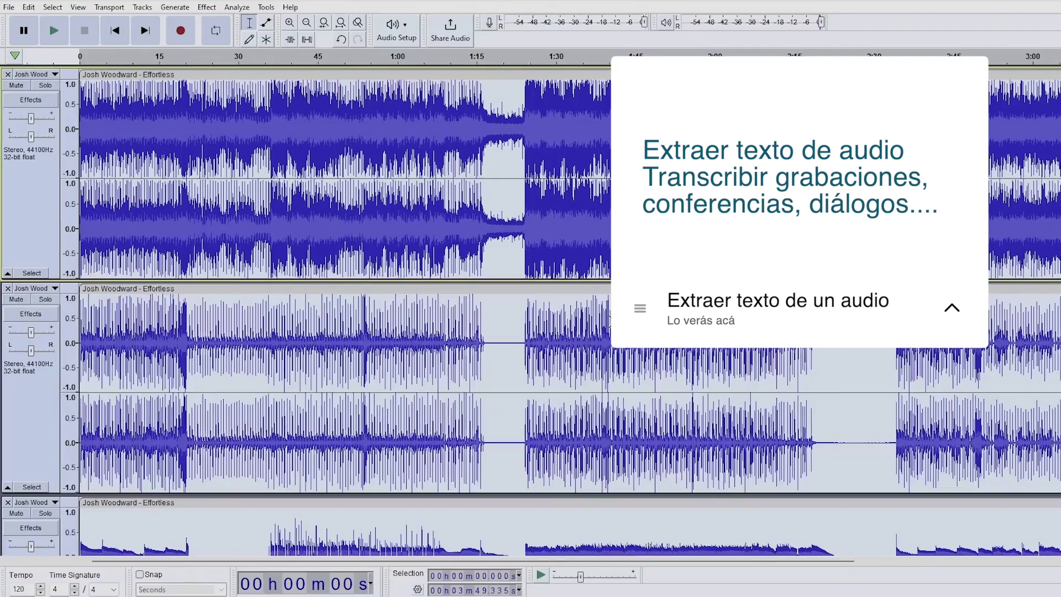
{"action": "left_click", "coordinate": [870, 354]}
{"action": "scroll", "coordinate": [876, 362], "scroll_direction": "down", "scroll_amount": 5}
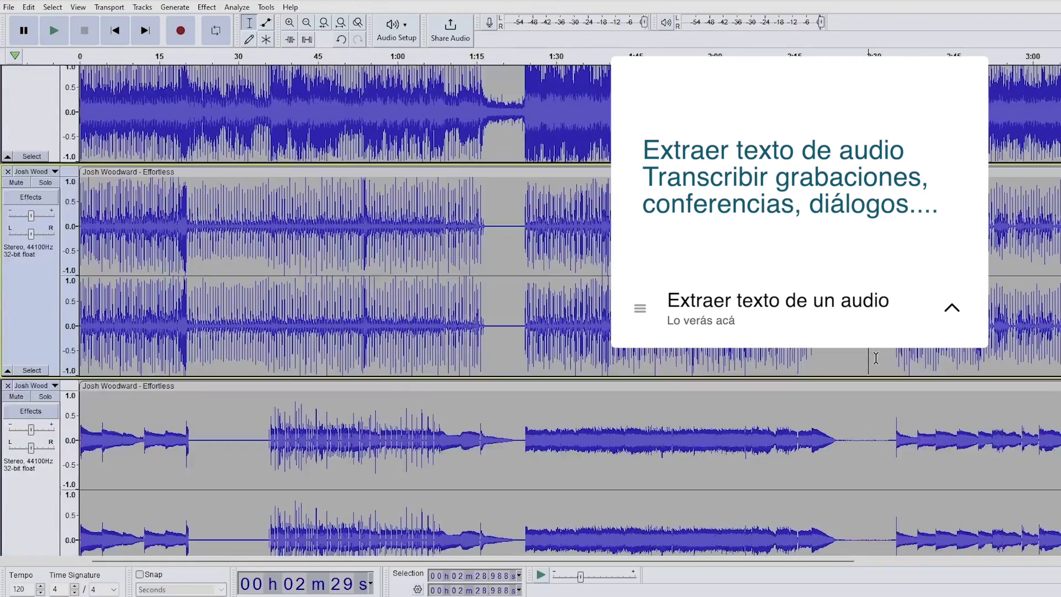